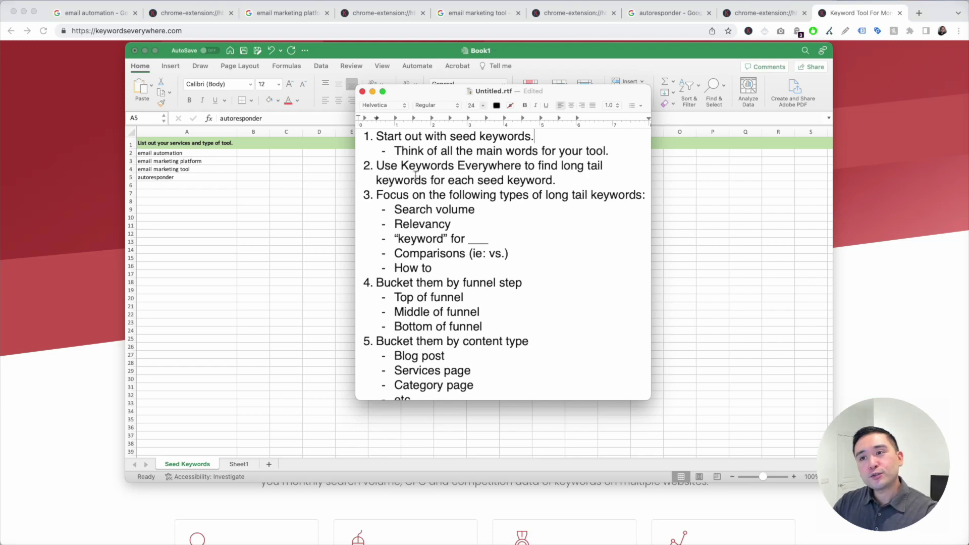
# - Highlight the seed-keyword notes, then review email automation, email marketing platform, email marketing tool and autoresponder
pyautogui.moveTo(445, 138); pyautogui.dragTo(532, 134)
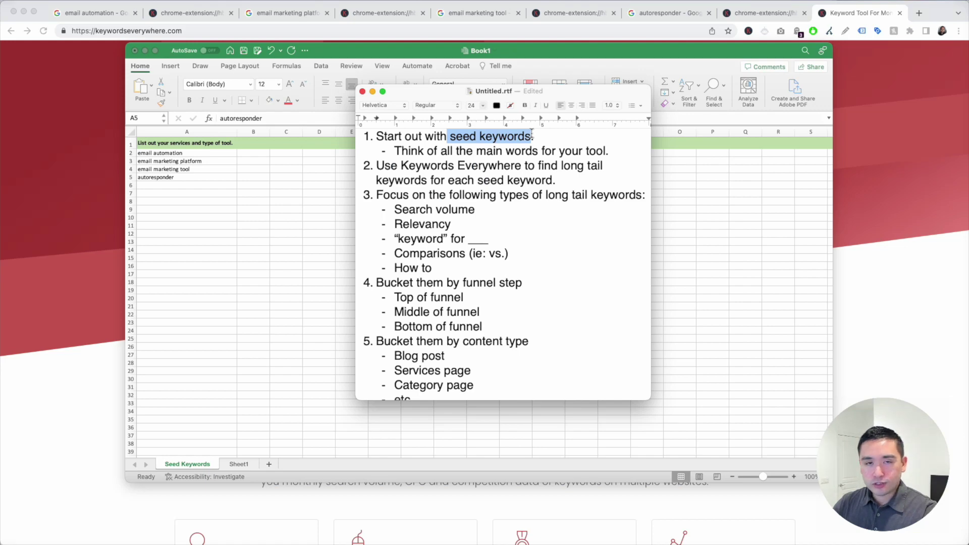
pyautogui.moveTo(476, 151); pyautogui.dragTo(584, 149)
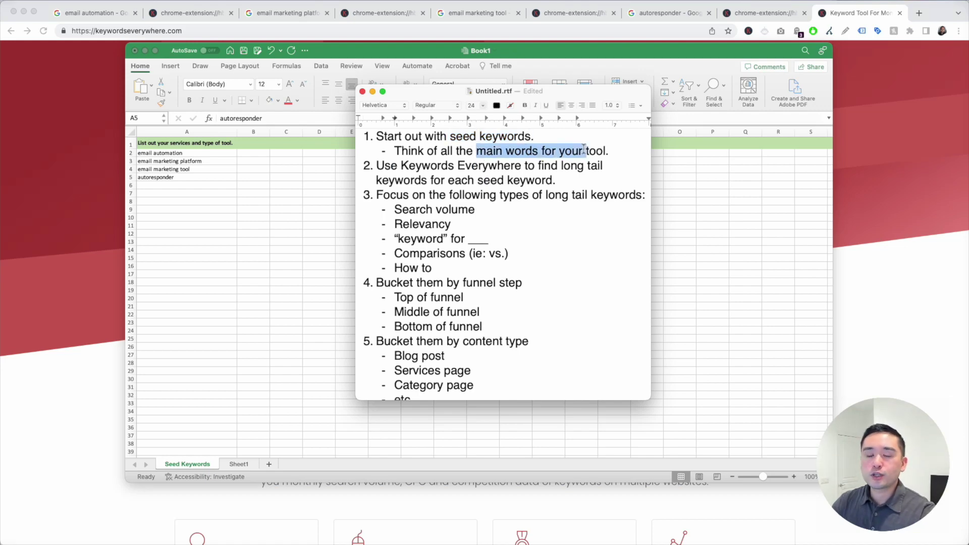
pyautogui.click(293, 189)
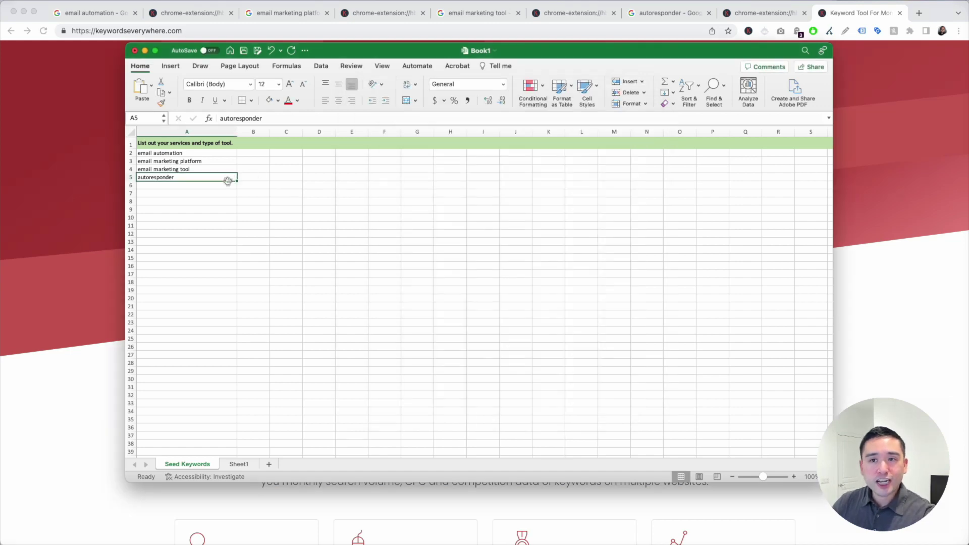
pyautogui.click(202, 154)
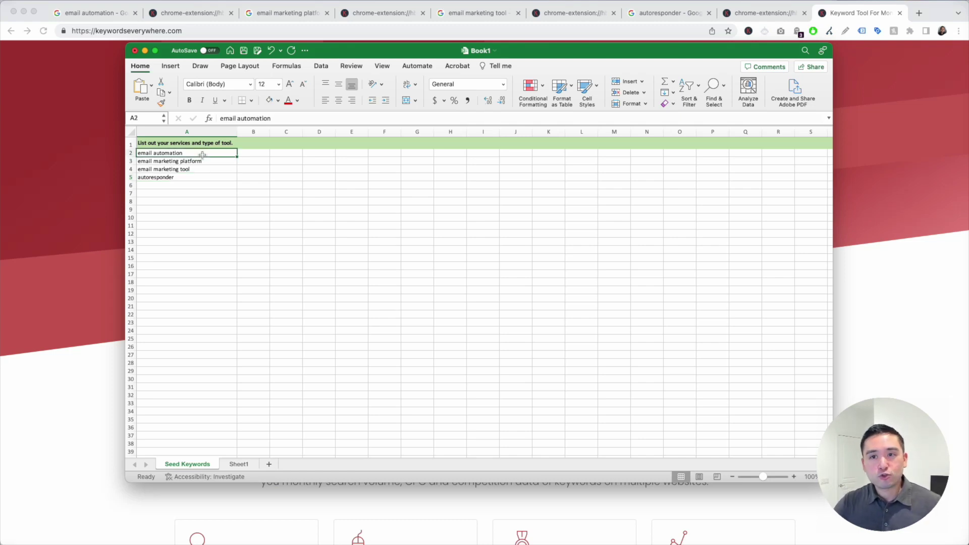
pyautogui.click(214, 162)
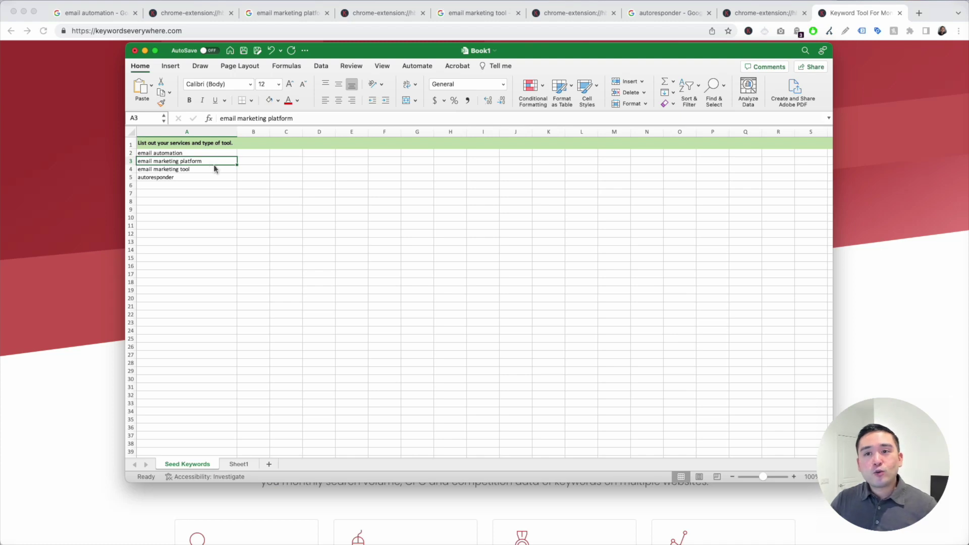
pyautogui.click(214, 171)
pyautogui.click(209, 175)
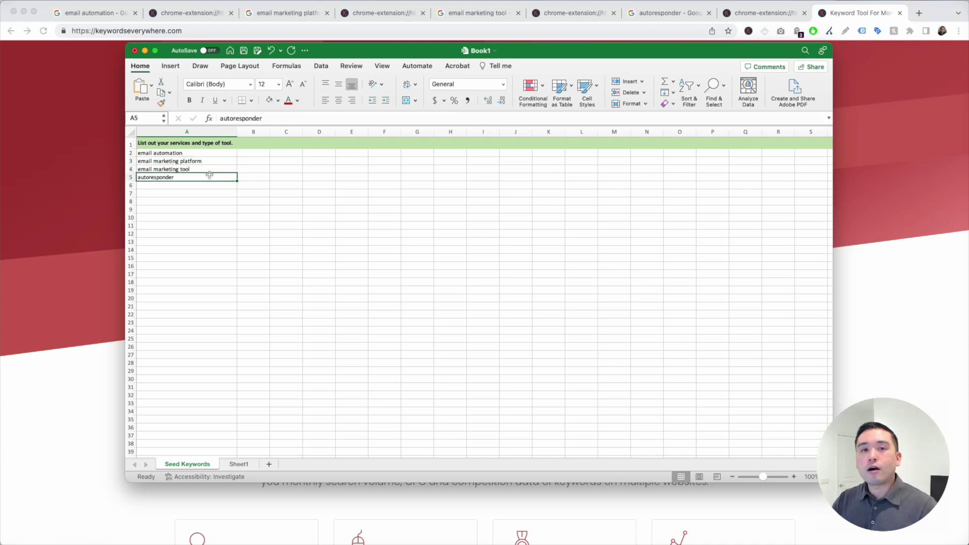
# - Select the seed keyword list in A2:A10 and switch to the Keywords Everywhere site
pyautogui.moveTo(194, 156); pyautogui.dragTo(206, 234)
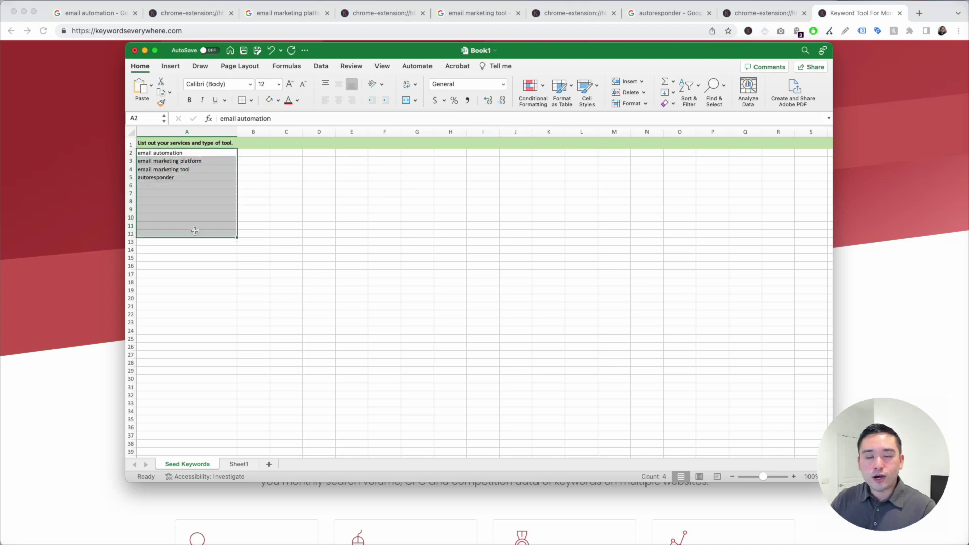
pyautogui.click(207, 235)
pyautogui.moveTo(205, 154); pyautogui.dragTo(211, 212)
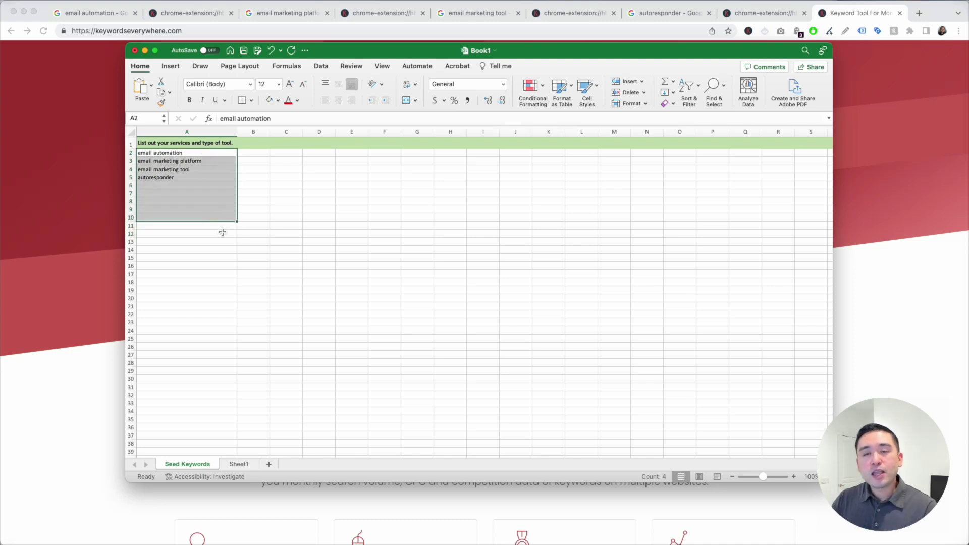
pyautogui.click(71, 108)
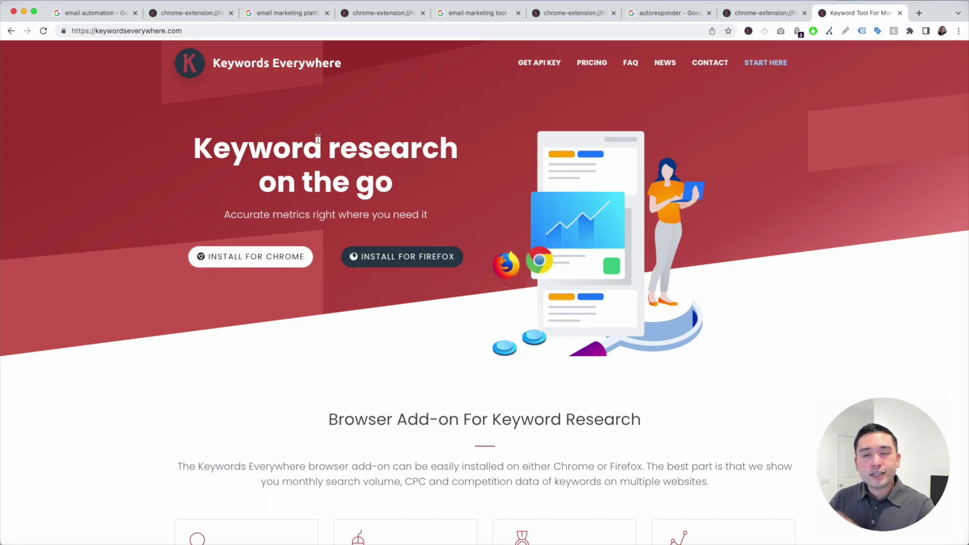
# - View the 'email automation' Google results with 2,900/mo volume, $6.00 CPC and 0.38 competition
pyautogui.click(113, 19)
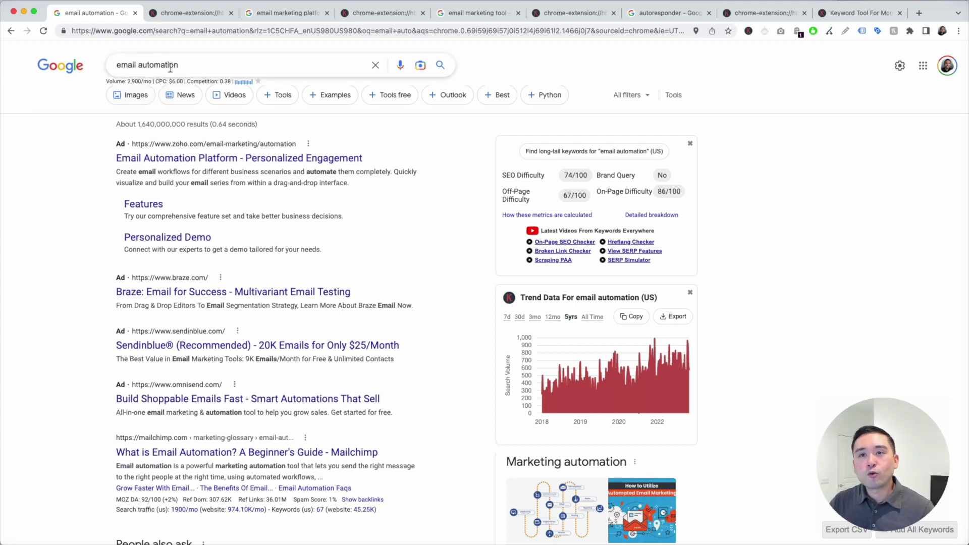
pyautogui.scroll(5, 156, 83)
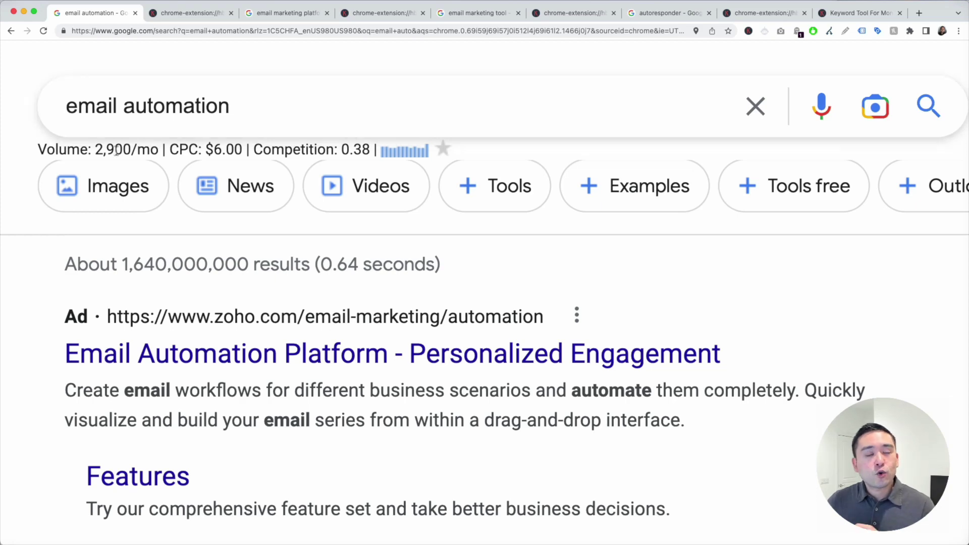
pyautogui.scroll(-5, 147, 149)
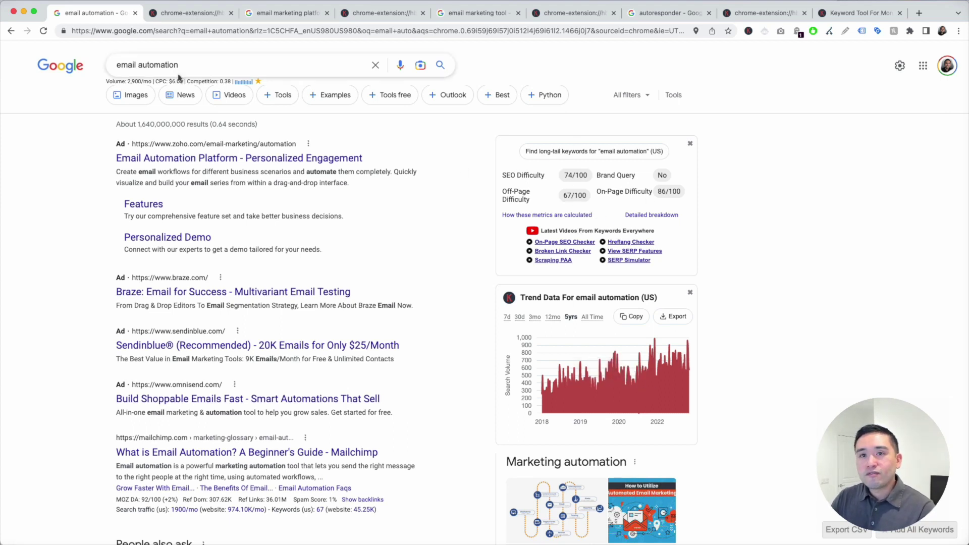
pyautogui.scroll(-3, 626, 201)
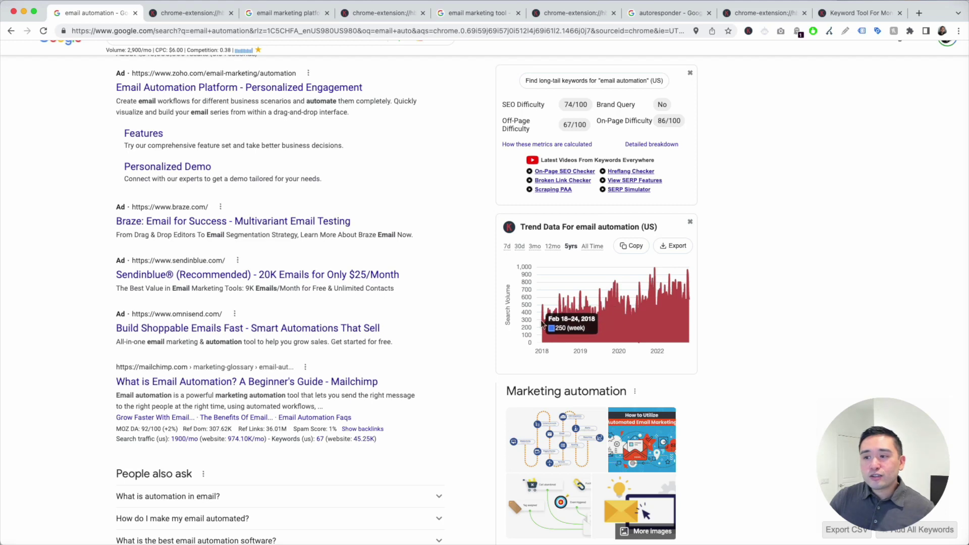
pyautogui.scroll(3, 620, 308)
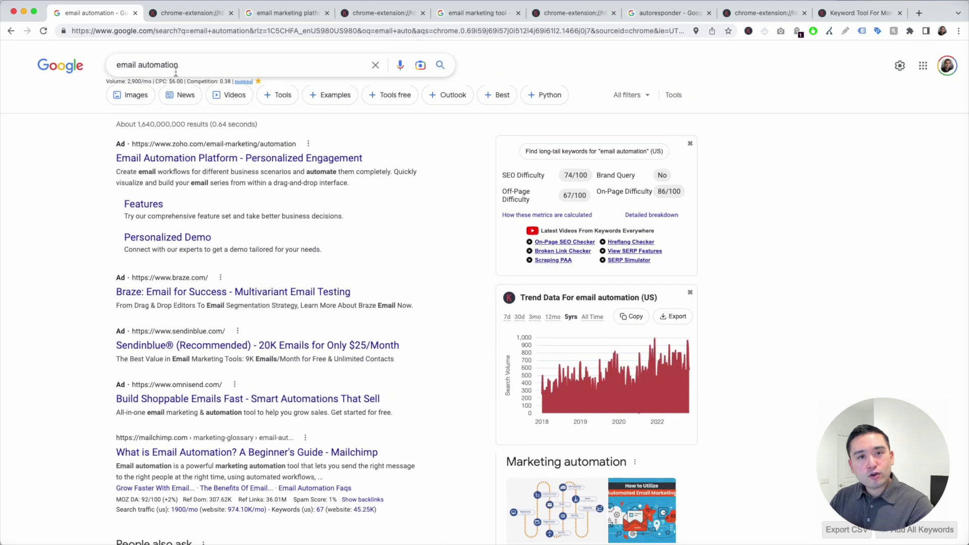
pyautogui.scroll(-10, 591, 252)
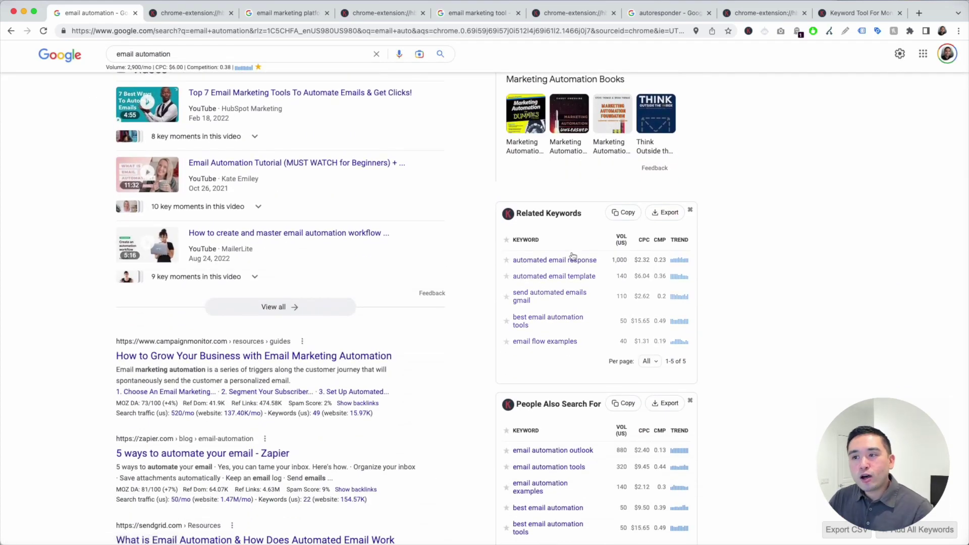
pyautogui.scroll(-3, 551, 316)
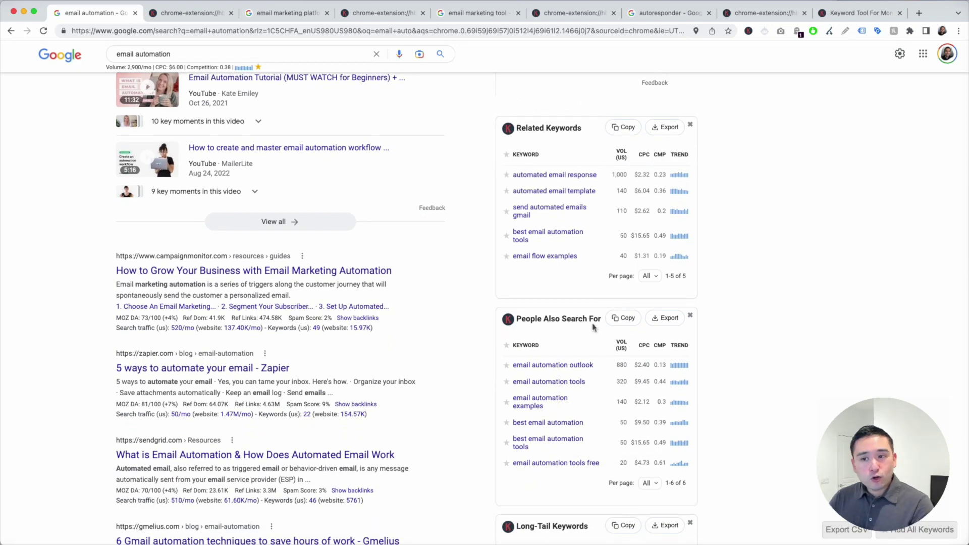
pyautogui.scroll(-8, 593, 324)
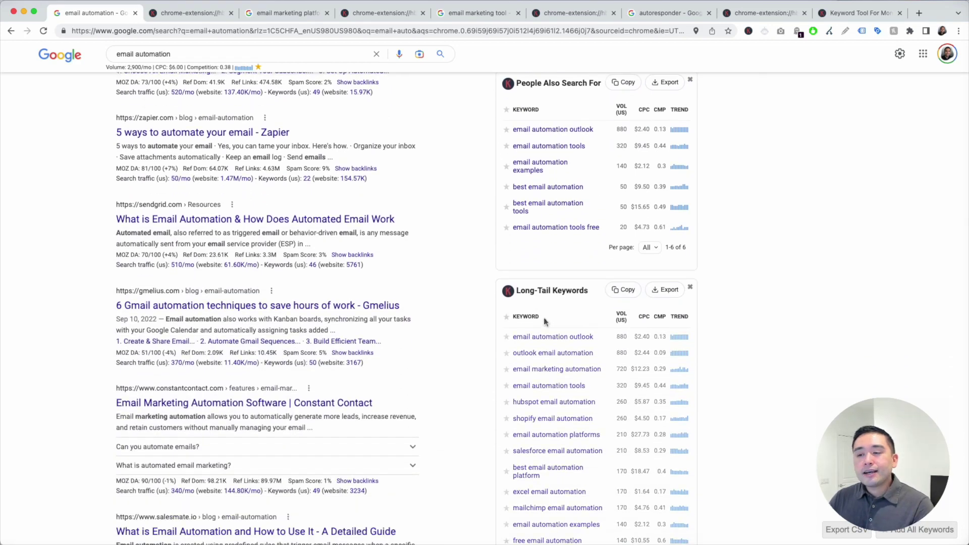
pyautogui.scroll(-1, 543, 293)
pyautogui.scroll(-5, 542, 262)
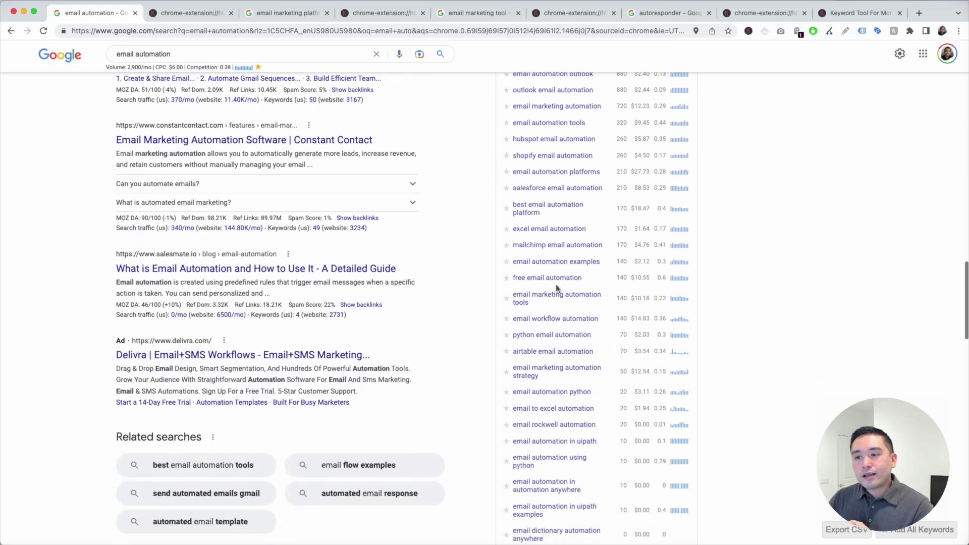
pyautogui.scroll(-4, 556, 283)
pyautogui.scroll(5, 558, 287)
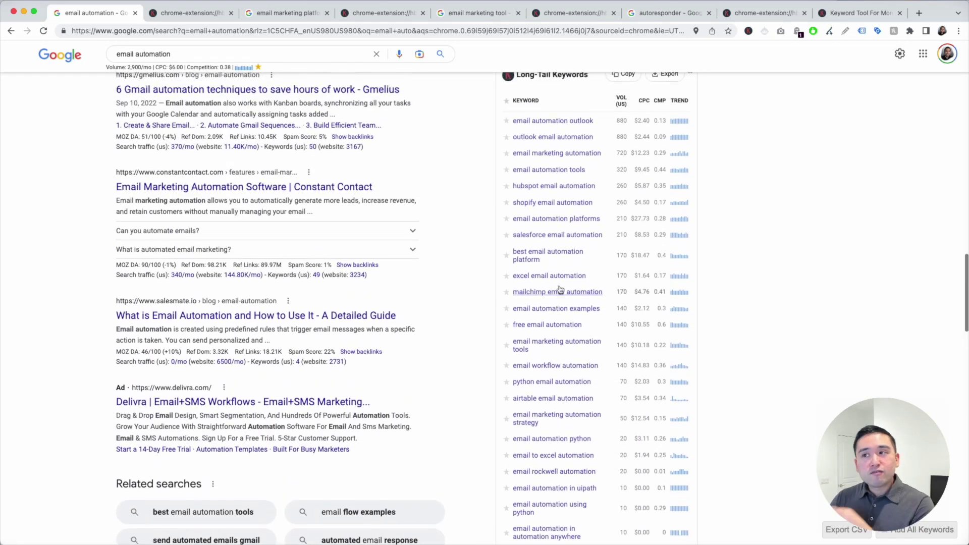
pyautogui.scroll(20, 559, 289)
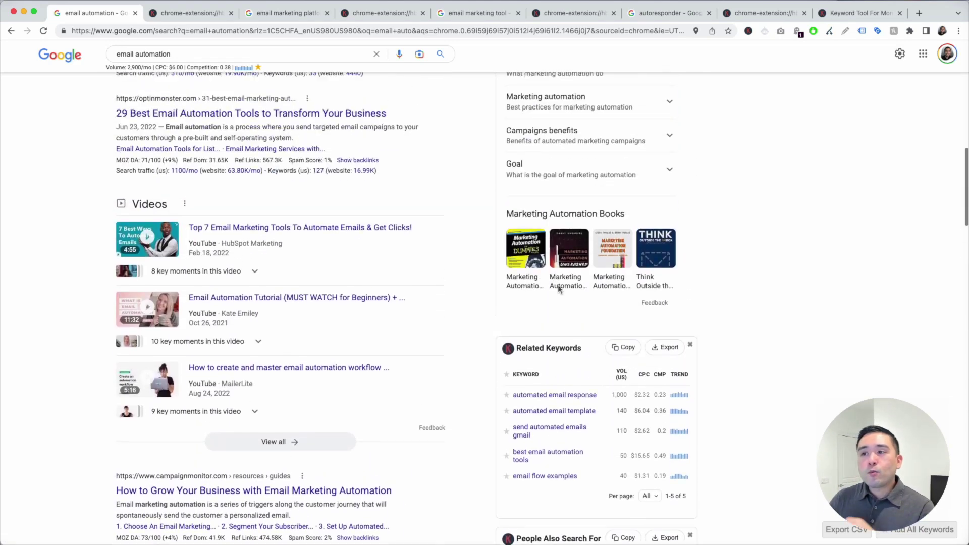
pyautogui.scroll(20, 559, 290)
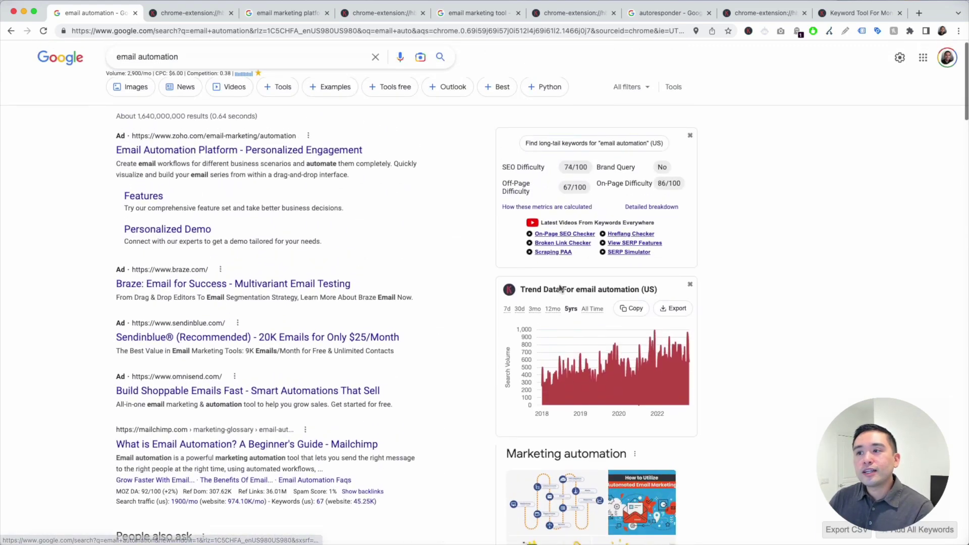
# - List the 601 long-tail keywords for email automation, copy every row, and return to Excel
pyautogui.click(566, 148)
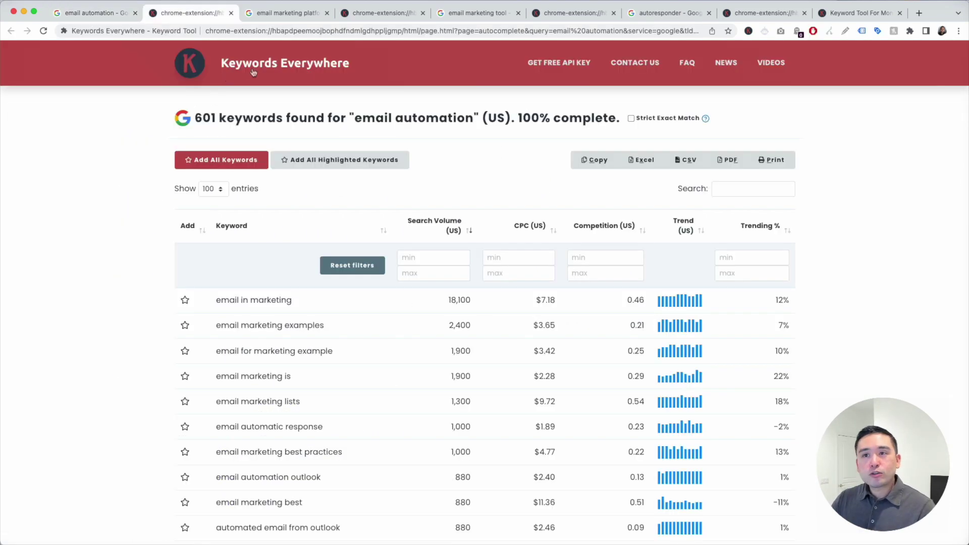
pyautogui.scroll(-5, 372, 248)
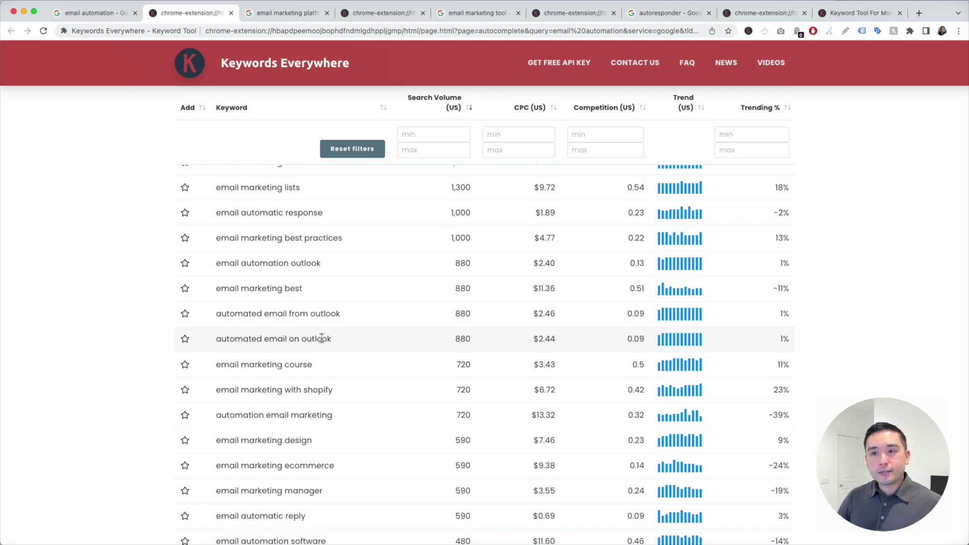
pyautogui.scroll(5, 321, 338)
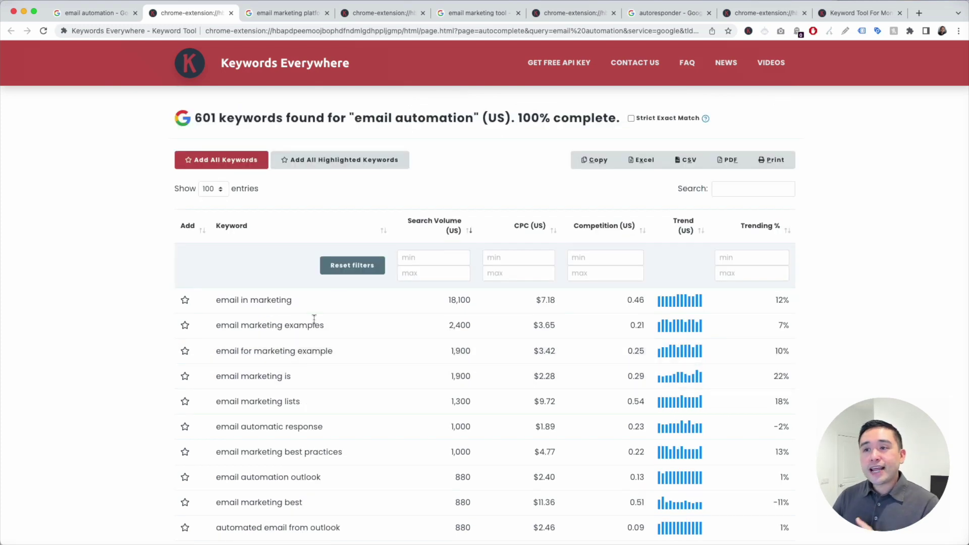
pyautogui.click(594, 160)
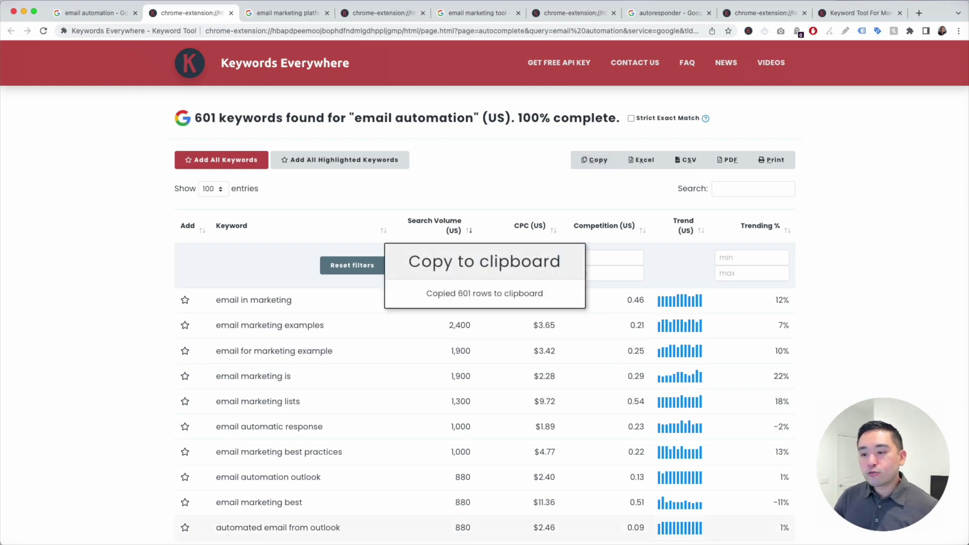
pyautogui.press('super+Tab')
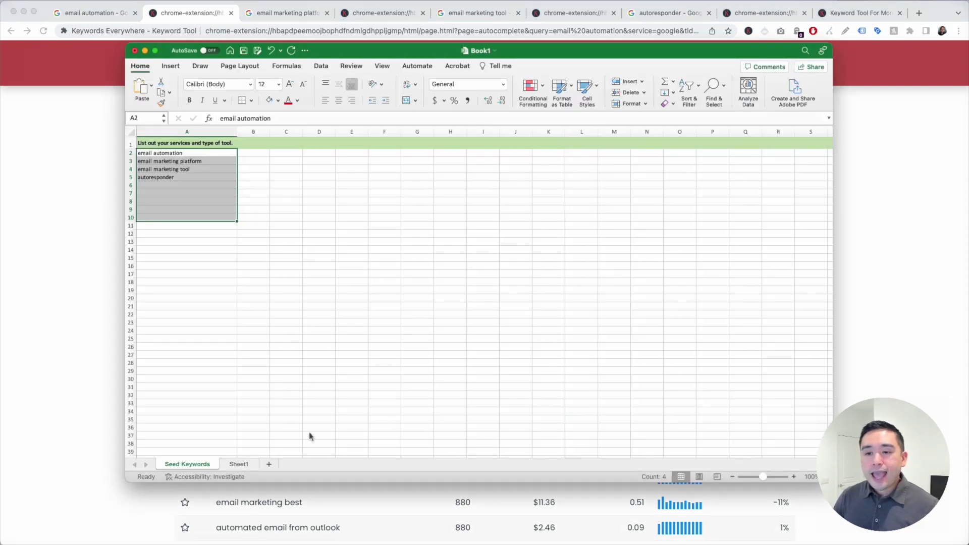
# - Paste the keyword data into Sheet1, then review seed keywords A3:A5 on Seed Keywords
pyautogui.click(246, 465)
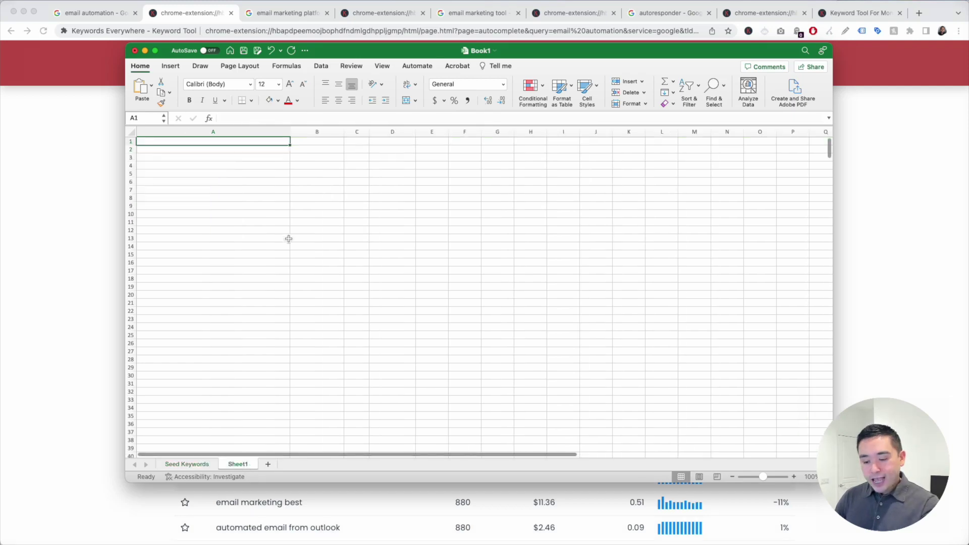
pyautogui.press('super+v')
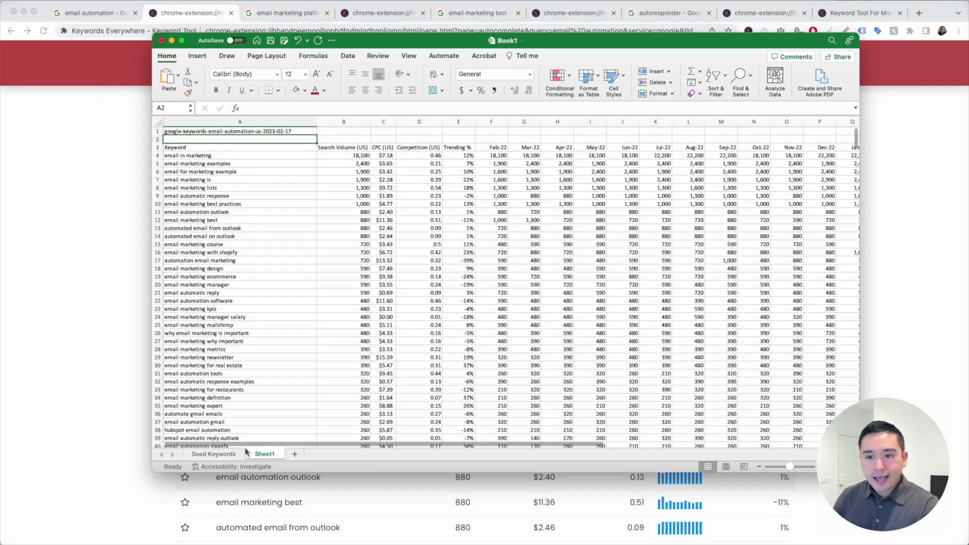
pyautogui.click(225, 455)
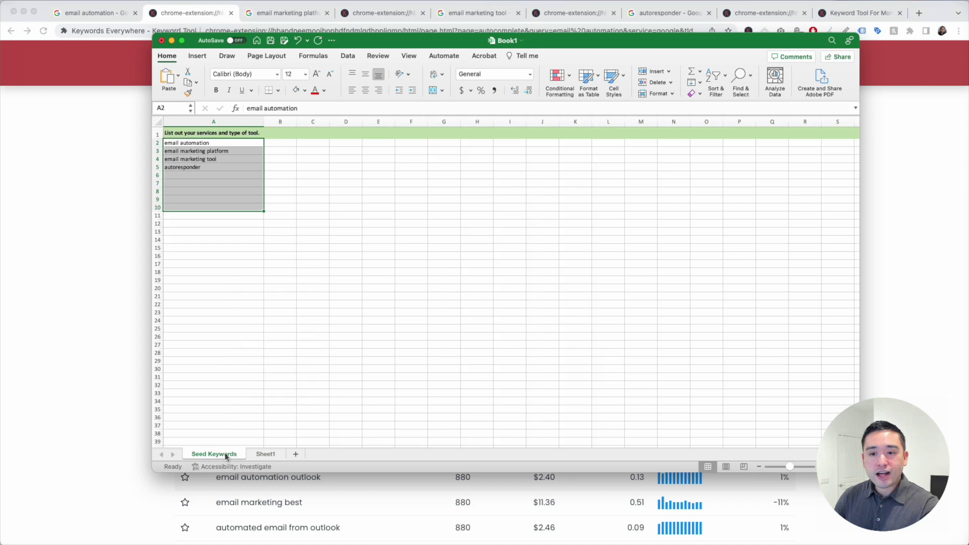
pyautogui.click(201, 233)
pyautogui.click(231, 151)
pyautogui.click(223, 160)
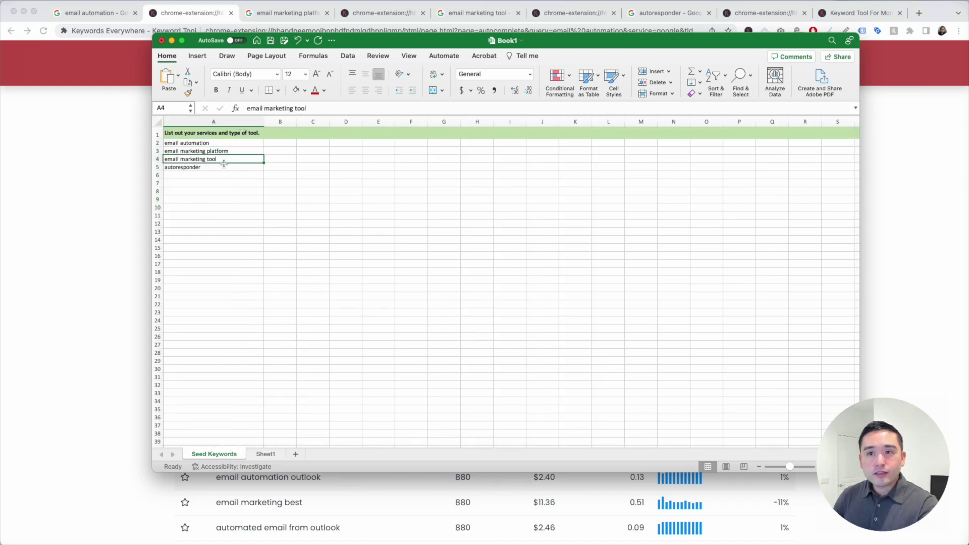
pyautogui.click(218, 167)
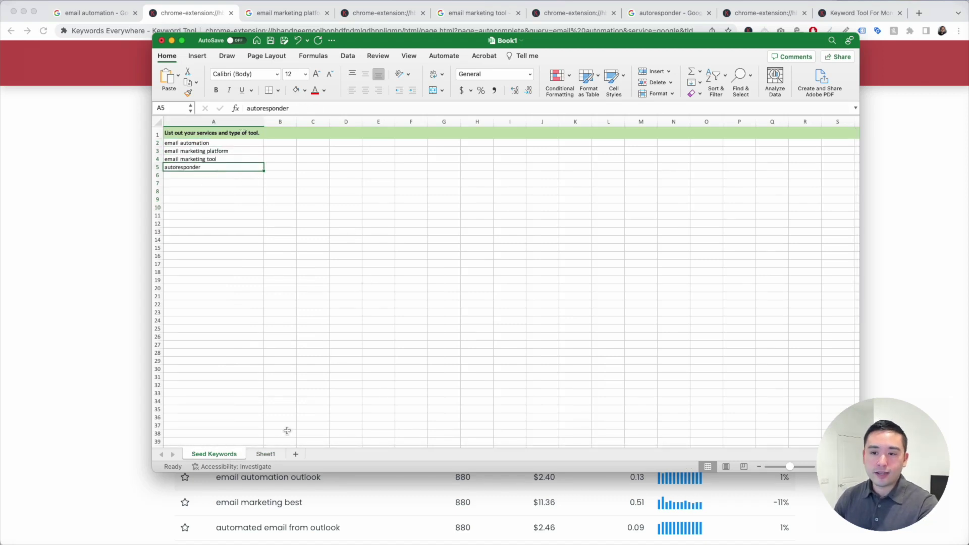
# - Review Sheet1's Search Volume, CPC, Competition, Trending % and monthly search columns
pyautogui.click(271, 455)
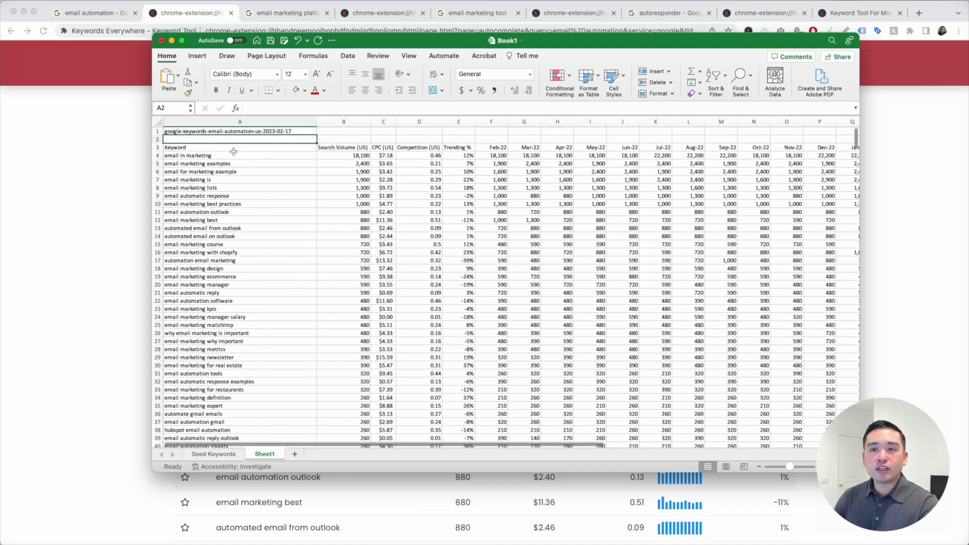
pyautogui.click(249, 156)
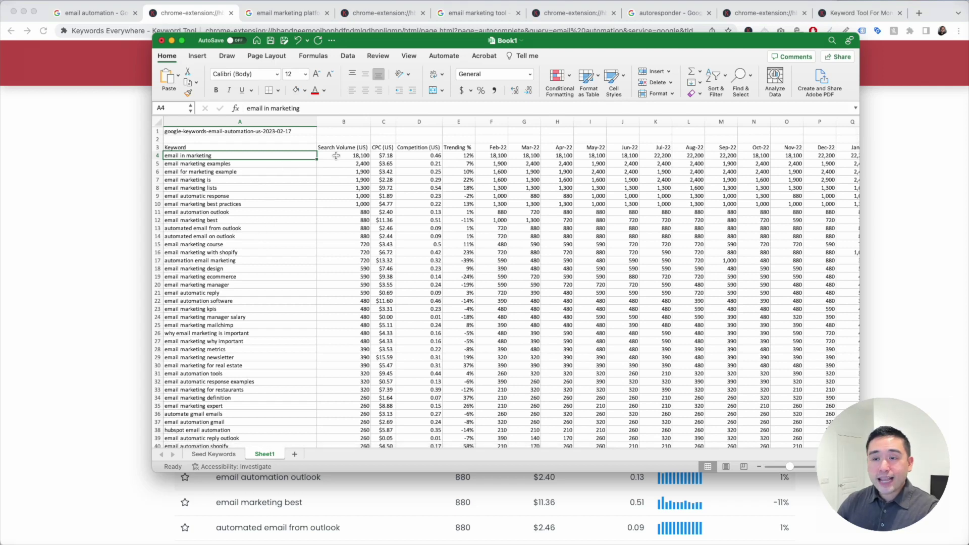
pyautogui.click(352, 121)
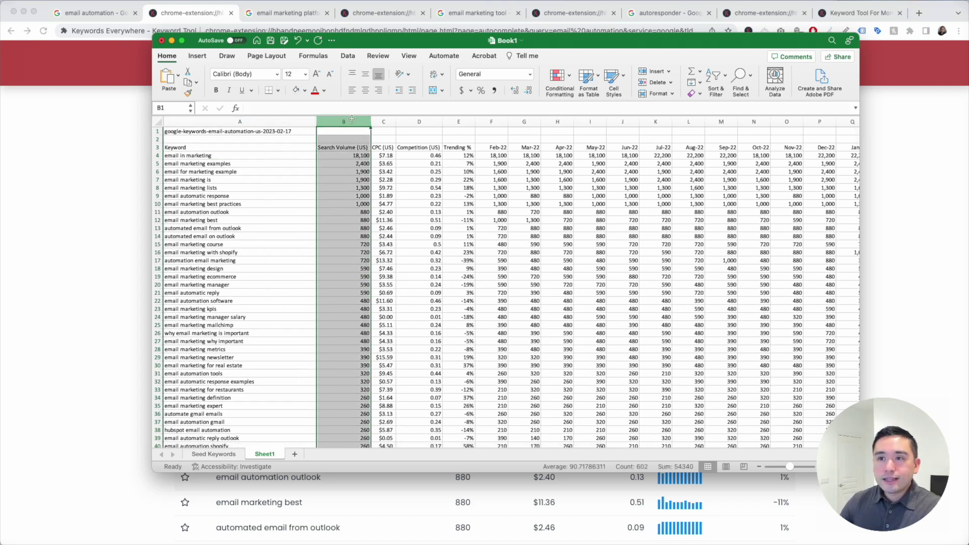
pyautogui.click(384, 121)
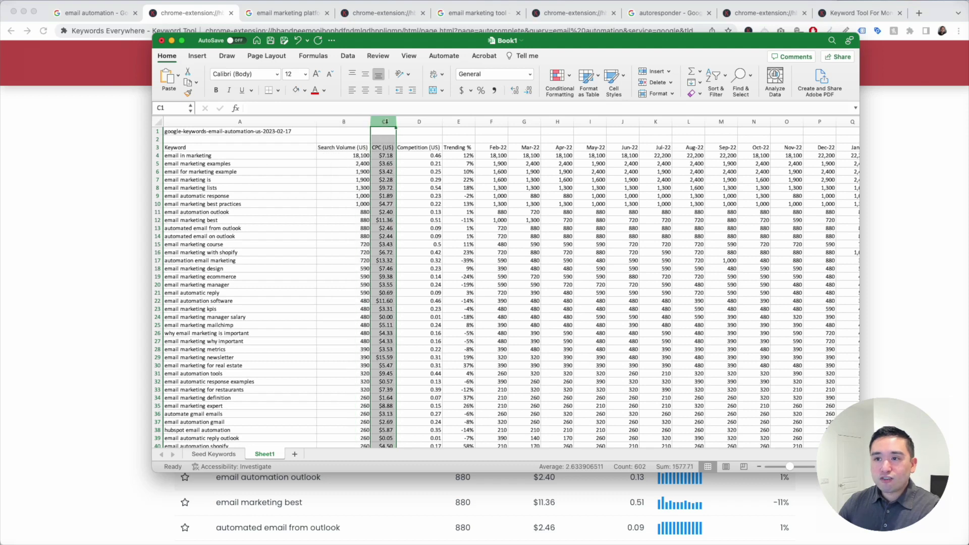
pyautogui.click(416, 121)
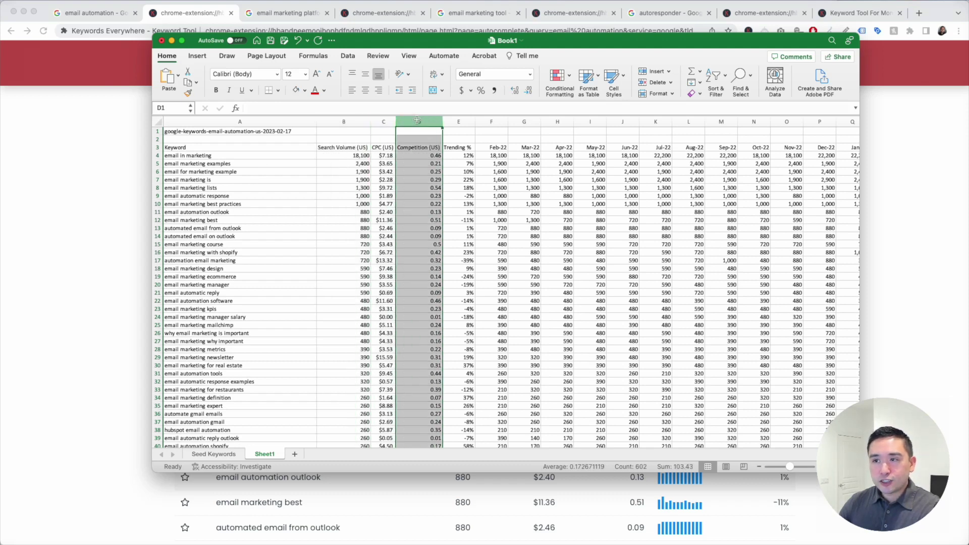
pyautogui.click(458, 121)
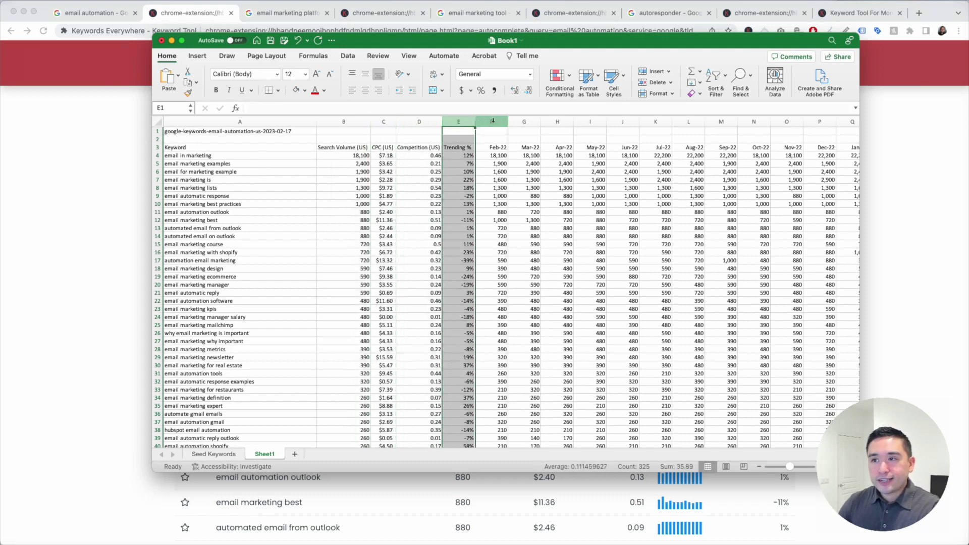
pyautogui.moveTo(491, 121); pyautogui.dragTo(828, 122)
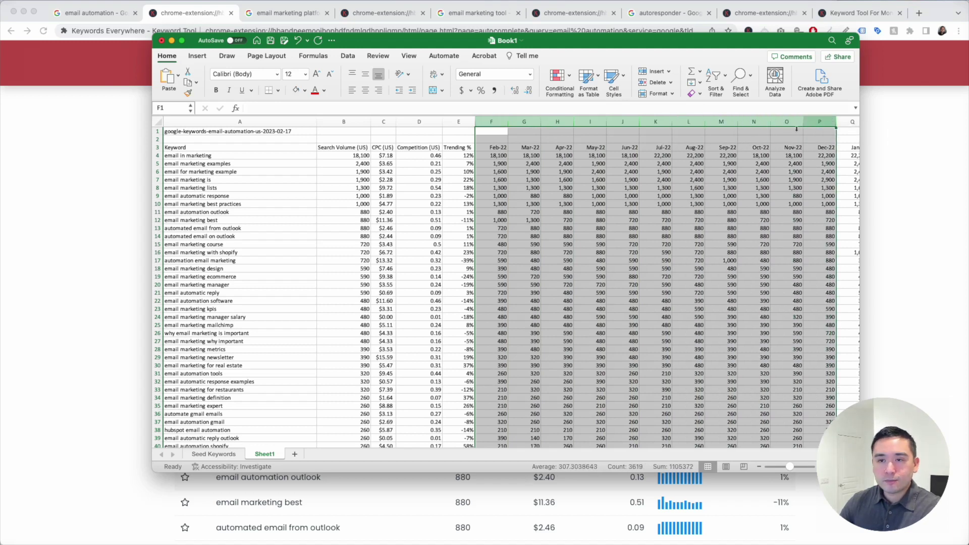
pyautogui.click(240, 155)
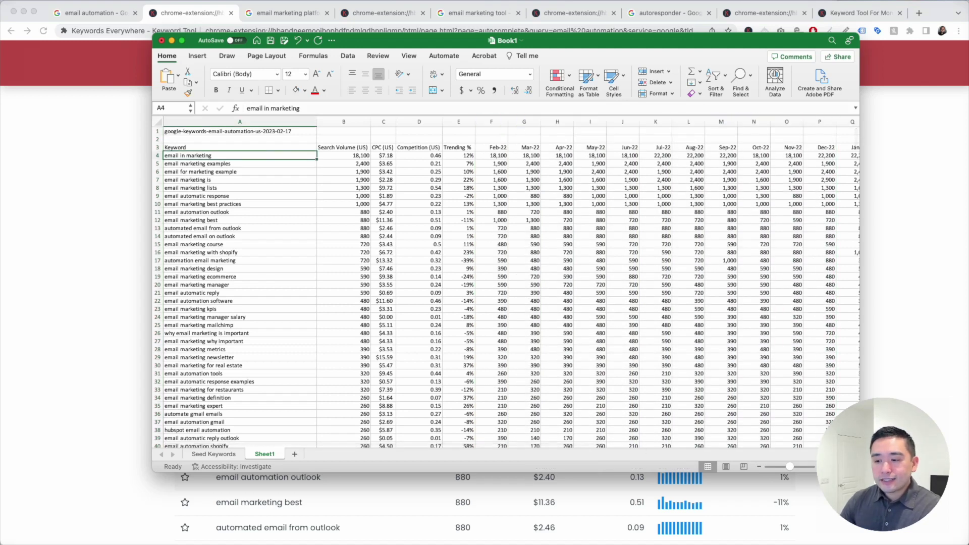
# - Mark the Search volume and Relevancy criteria in the notes, then return to the spreadsheet
pyautogui.press('super+Tab')
pyautogui.click(478, 194)
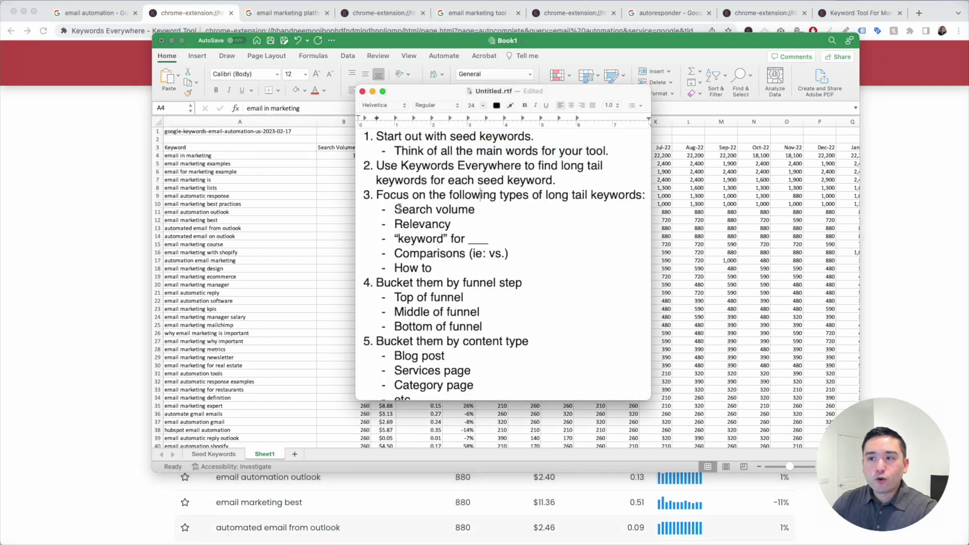
pyautogui.moveTo(394, 208); pyautogui.dragTo(506, 221)
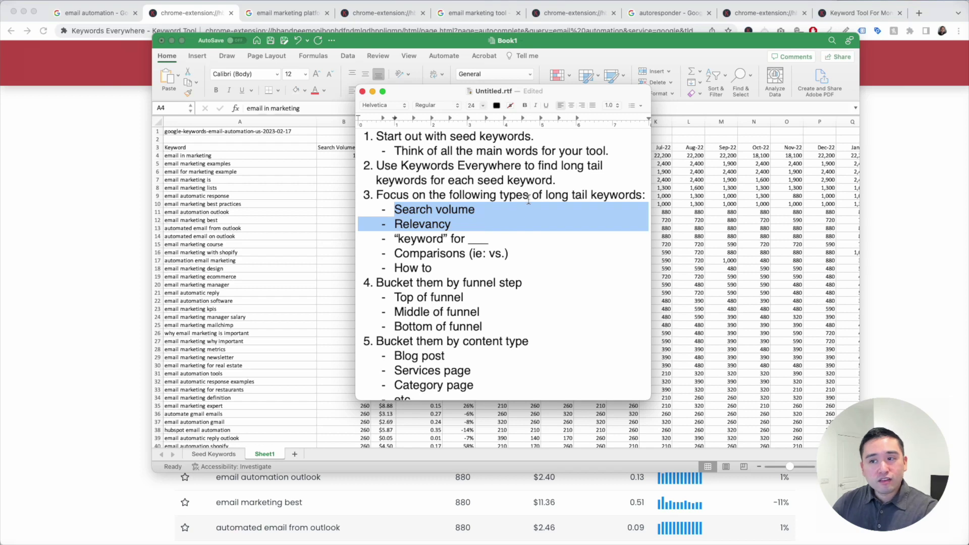
pyautogui.press('super+Tab')
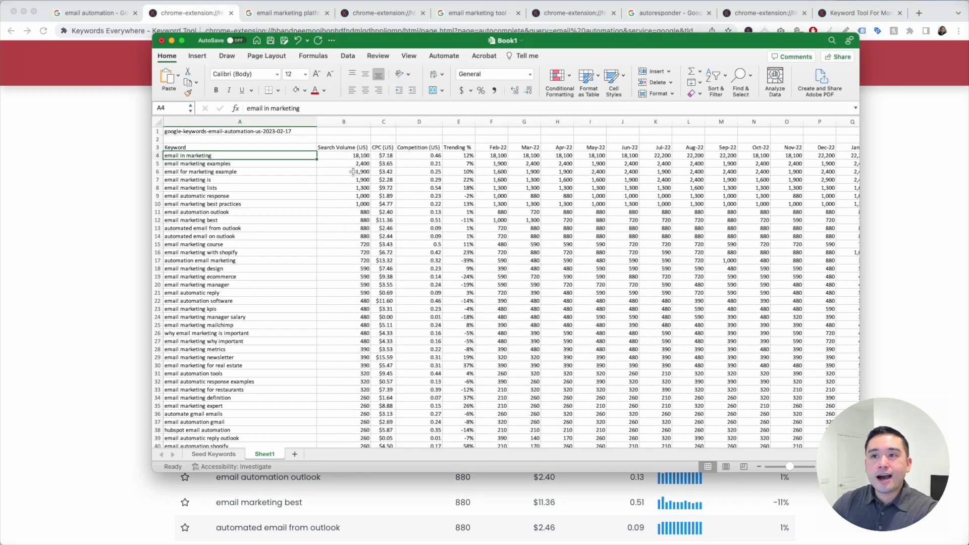
# - Select the keywords in rows 5–27 and their search volumes, then pick out email in marketing
pyautogui.moveTo(281, 164); pyautogui.dragTo(281, 343)
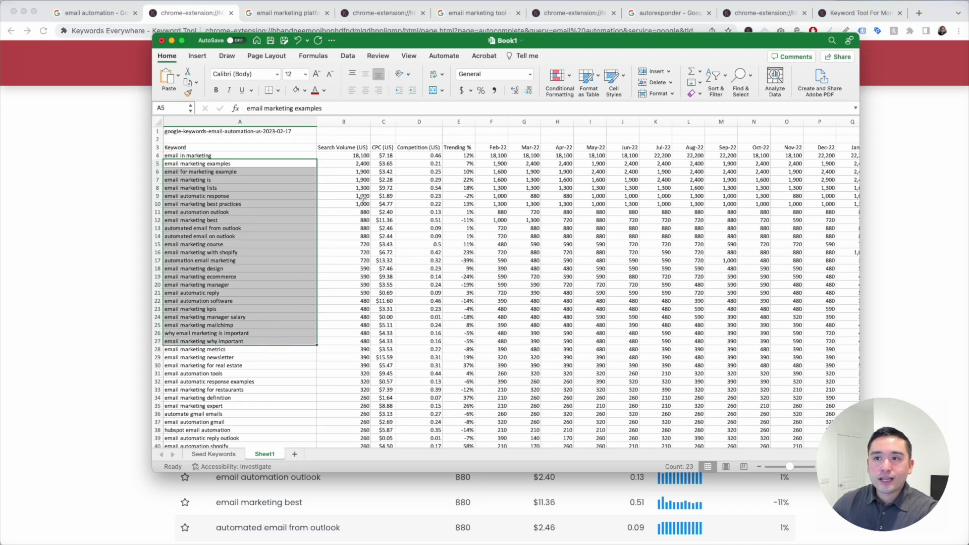
pyautogui.moveTo(352, 161); pyautogui.dragTo(364, 355)
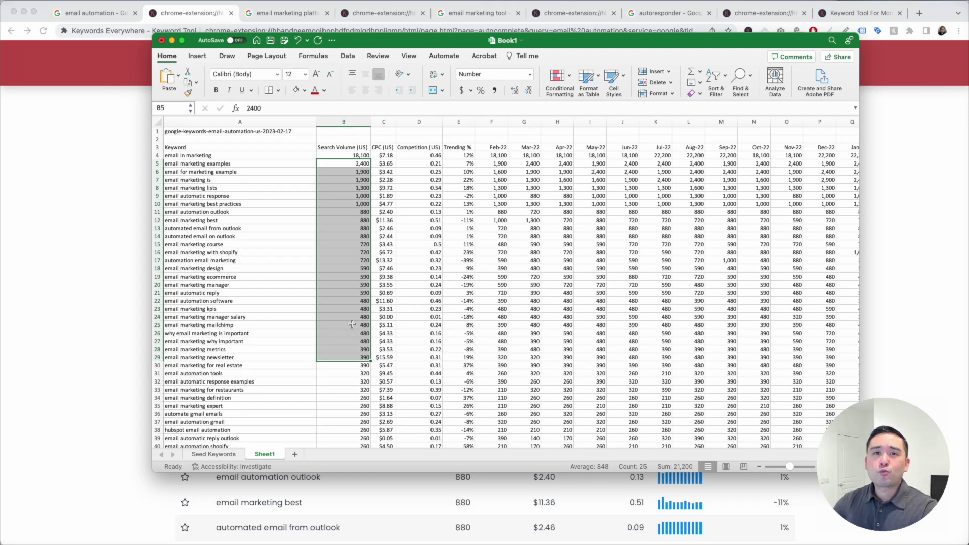
pyautogui.scroll(5, 238, 160)
pyautogui.click(225, 163)
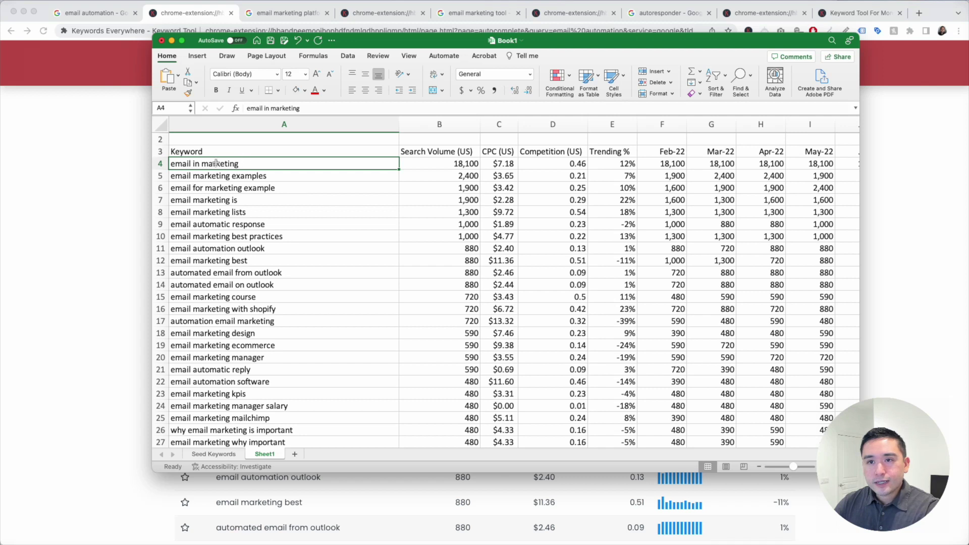
pyautogui.click(161, 163)
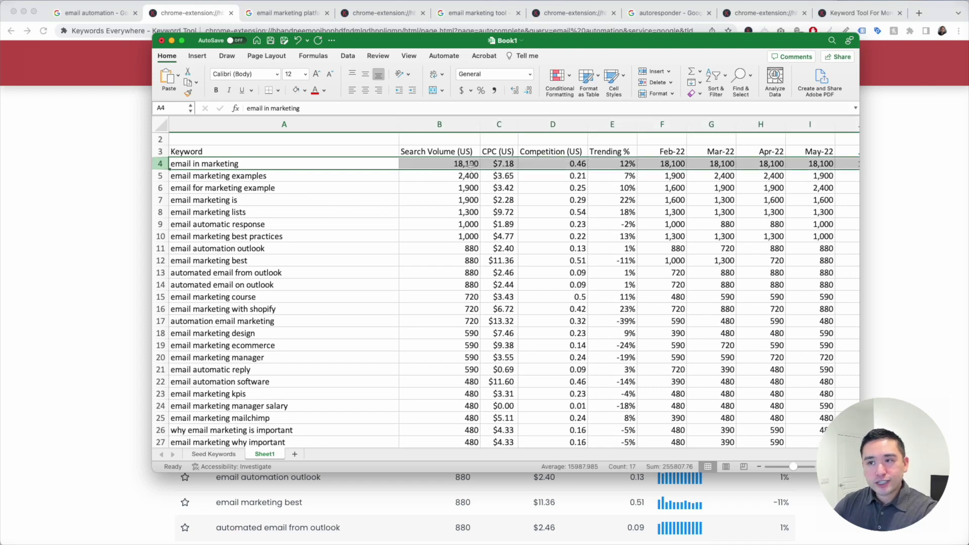
pyautogui.click(285, 166)
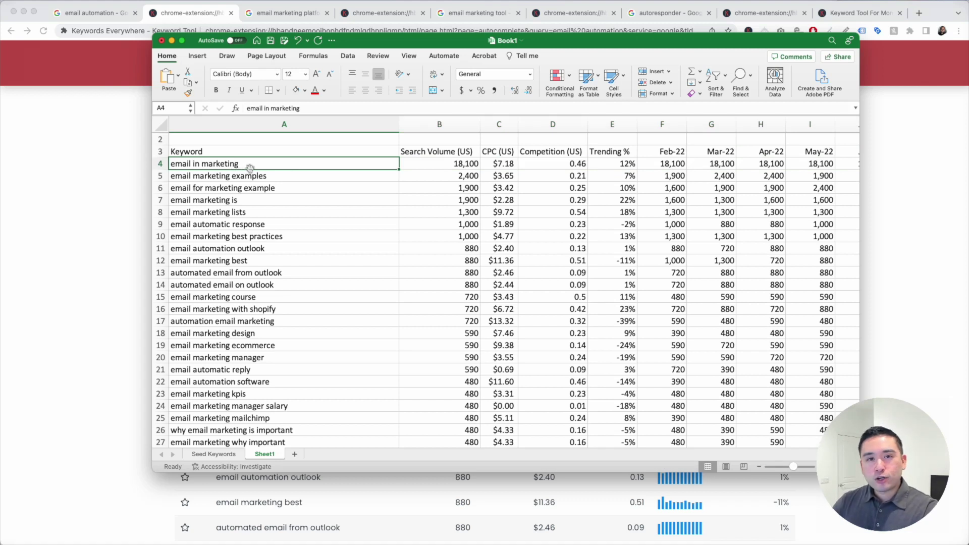
# - Compare rows 4, 8 and 10, settling on the email marketing best practices row for fill colour
pyautogui.click(159, 163)
pyautogui.click(160, 211)
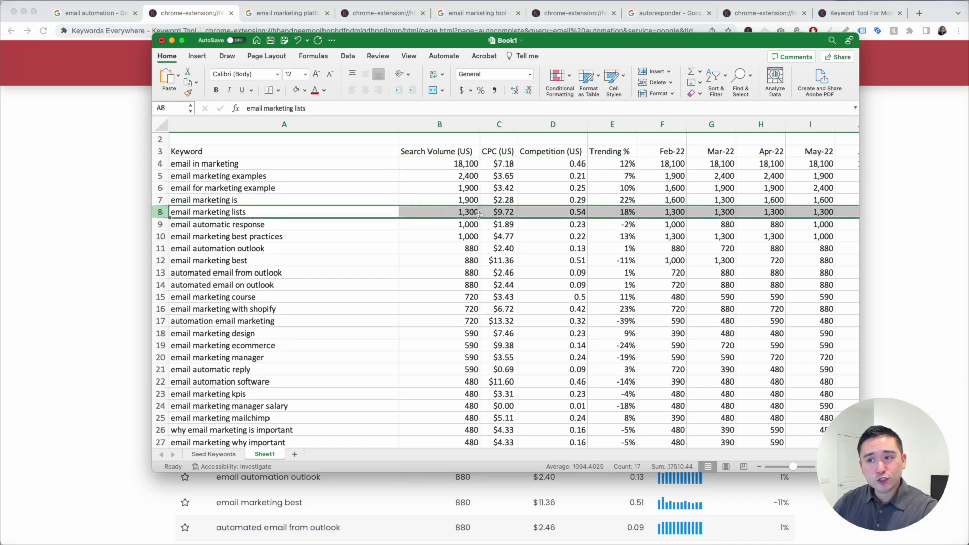
pyautogui.click(312, 211)
pyautogui.click(160, 236)
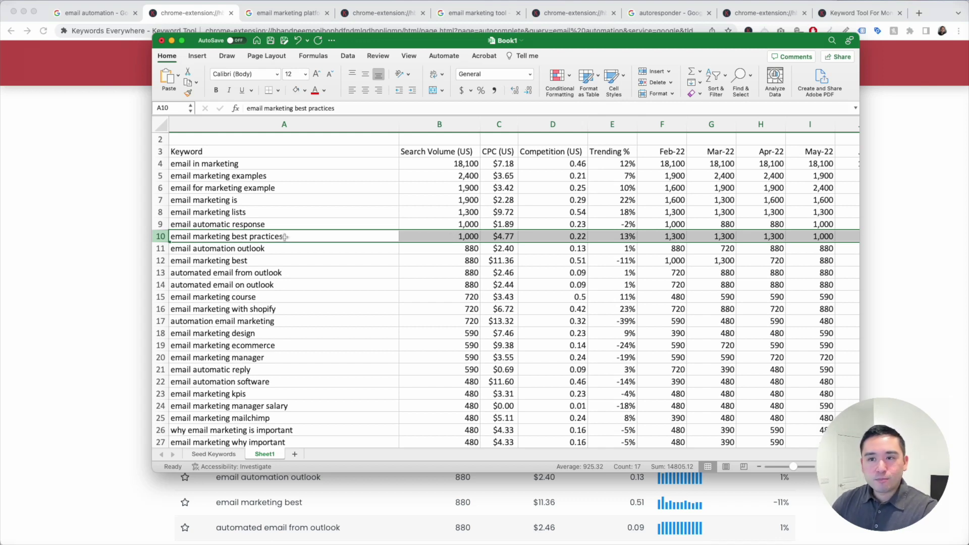
pyautogui.click(305, 90)
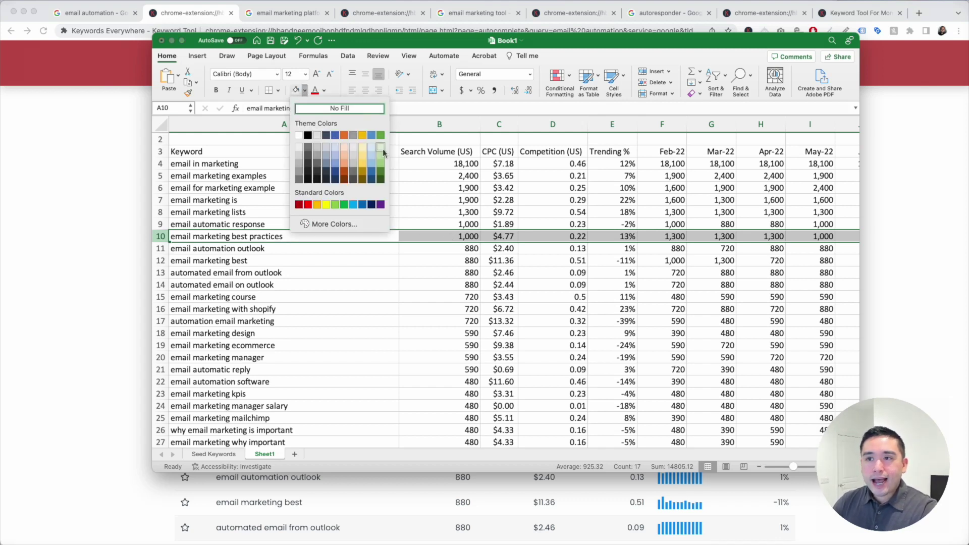
# - Apply light green fill to rows 10 (best practices), 15 (course) and 22 (automation software)
pyautogui.click(381, 149)
pyautogui.scroll(-5, 217, 233)
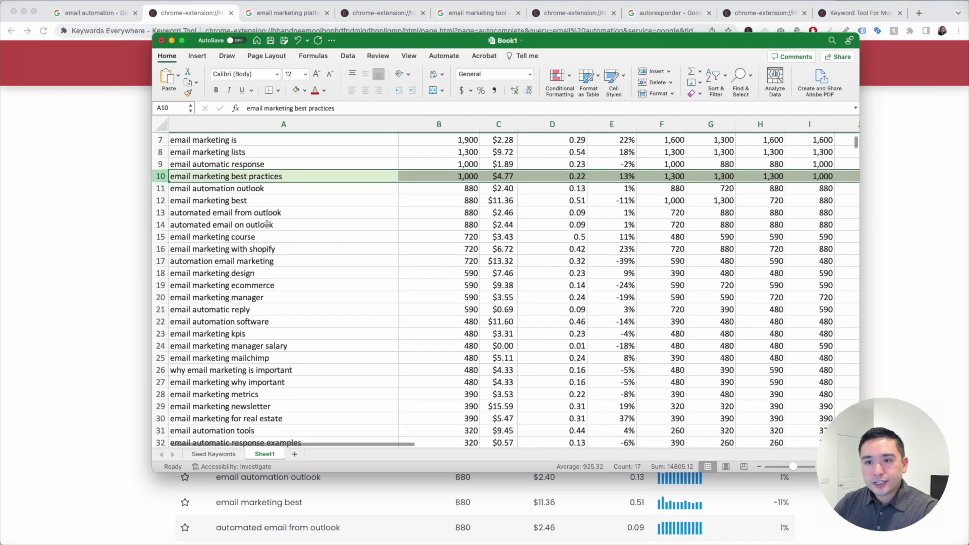
pyautogui.click(160, 229)
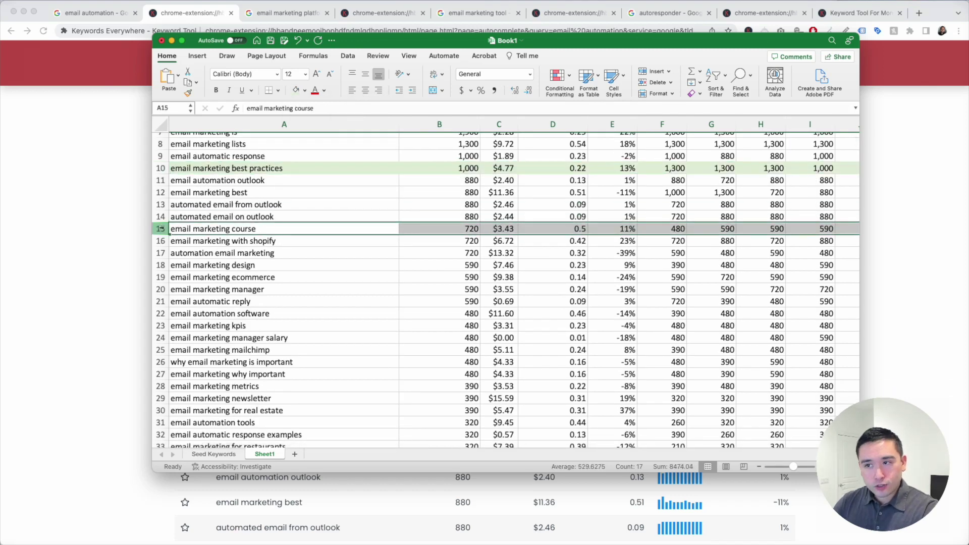
pyautogui.click(295, 90)
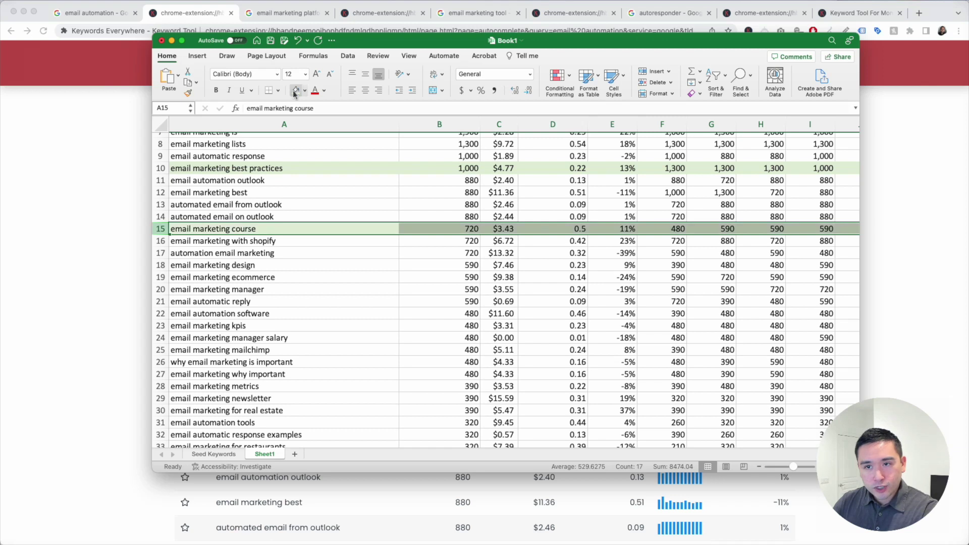
pyautogui.click(260, 230)
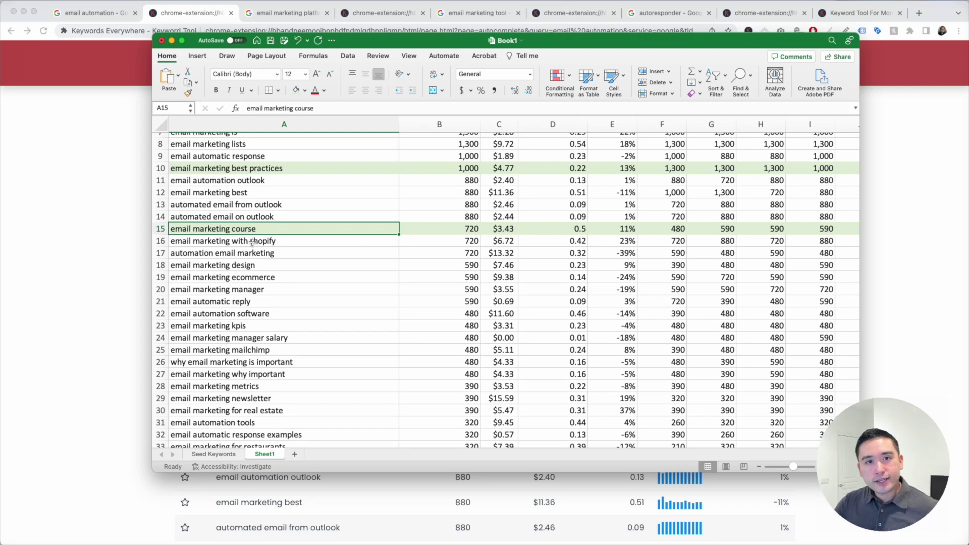
pyautogui.scroll(-1, 202, 278)
pyautogui.click(160, 306)
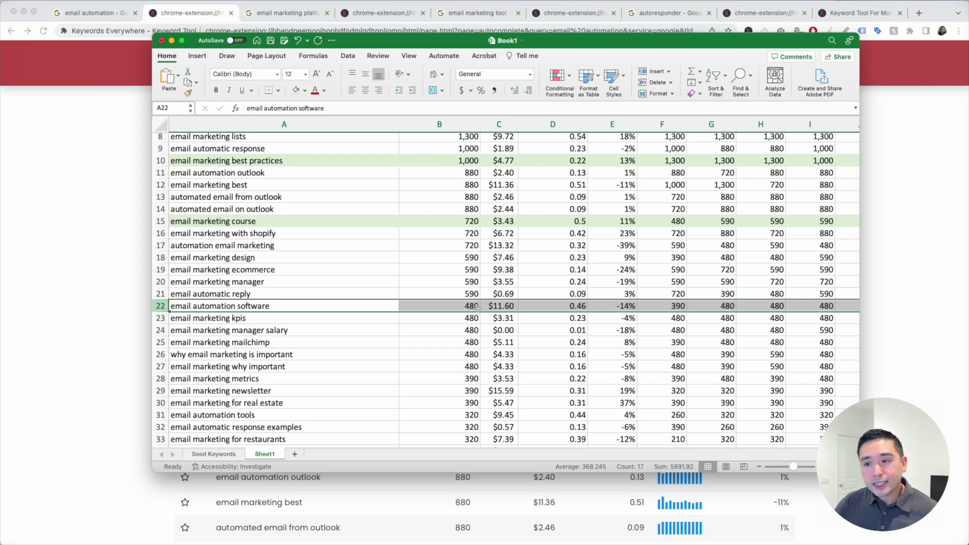
pyautogui.press('super+y')
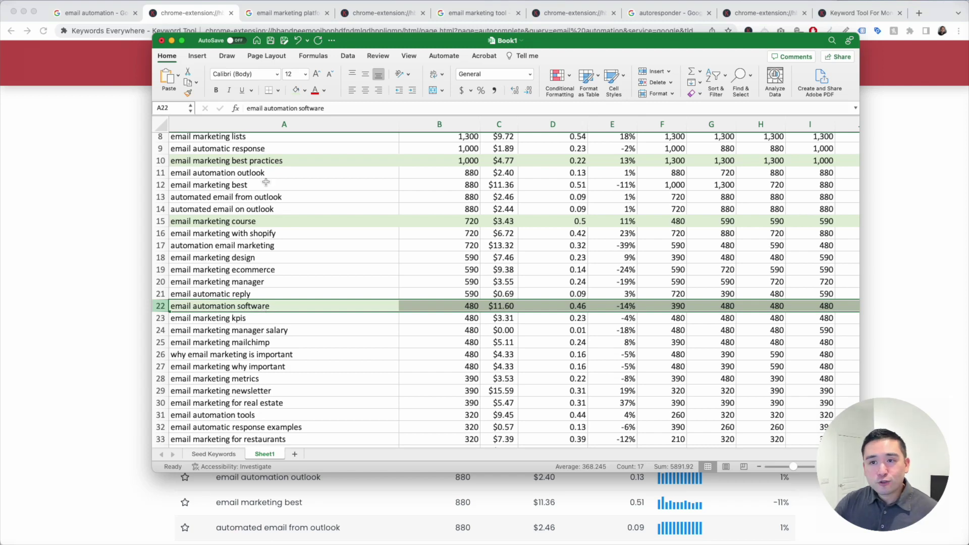
# - Highlight the funnel-step bucketing, Top of funnel and content-type bucketing notes
pyautogui.press('super+Tab')
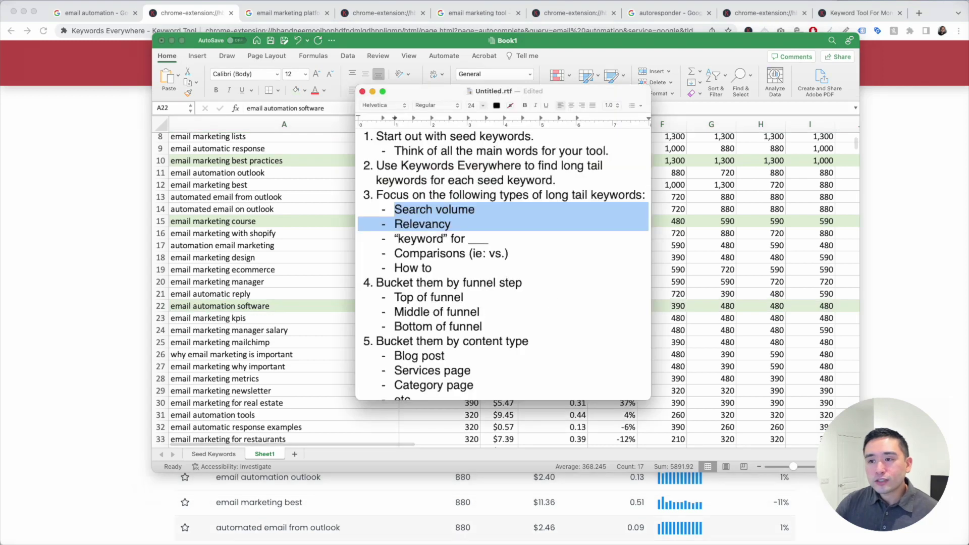
pyautogui.scroll(-2, 480, 297)
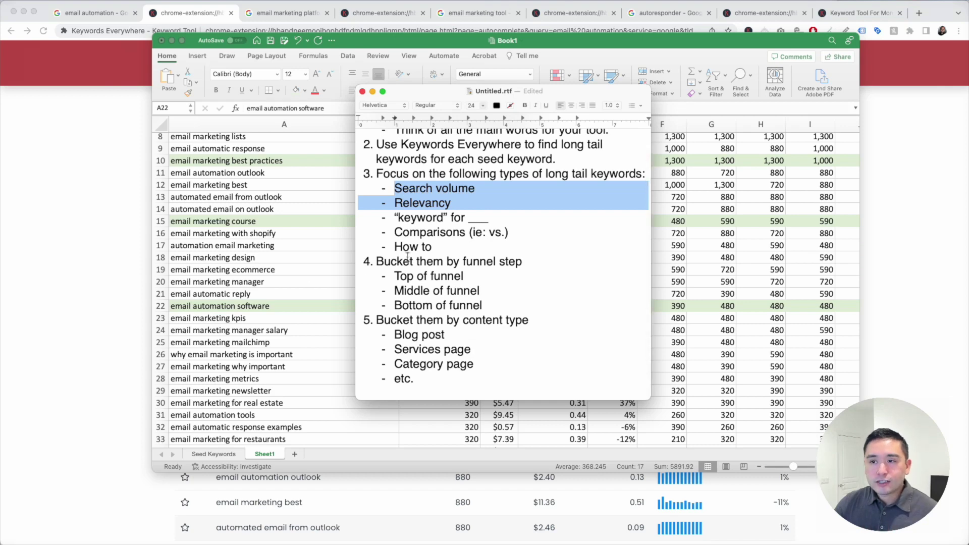
pyautogui.moveTo(377, 260); pyautogui.dragTo(459, 264)
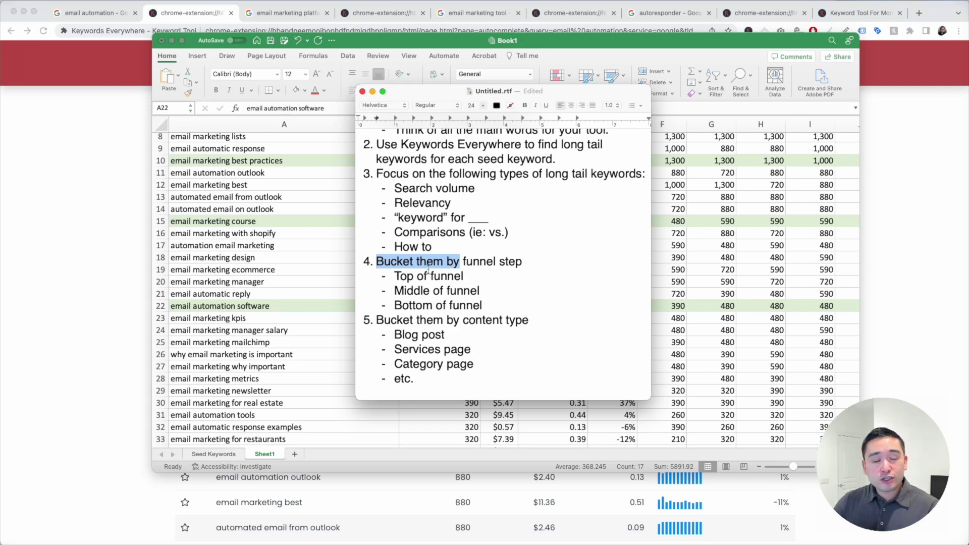
pyautogui.click(398, 277)
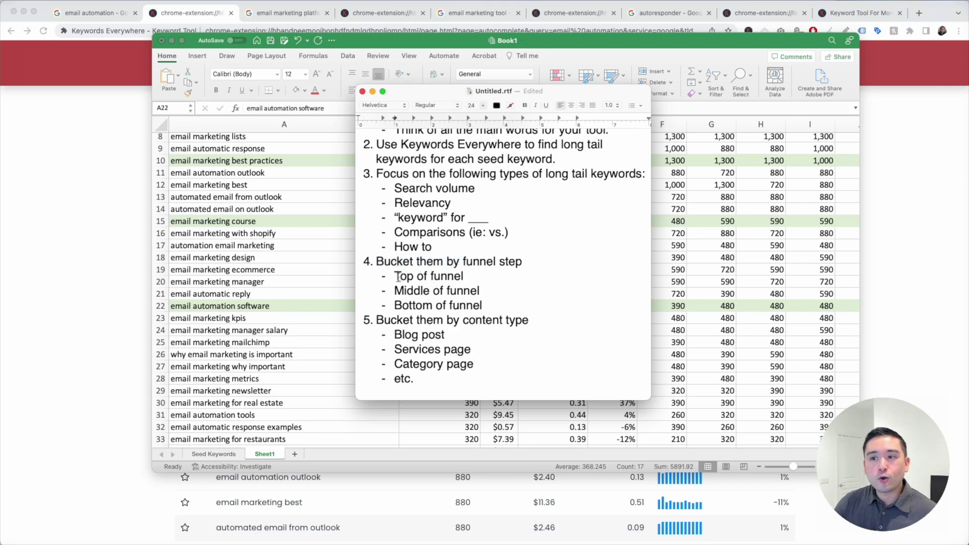
pyautogui.moveTo(399, 276); pyautogui.dragTo(467, 283)
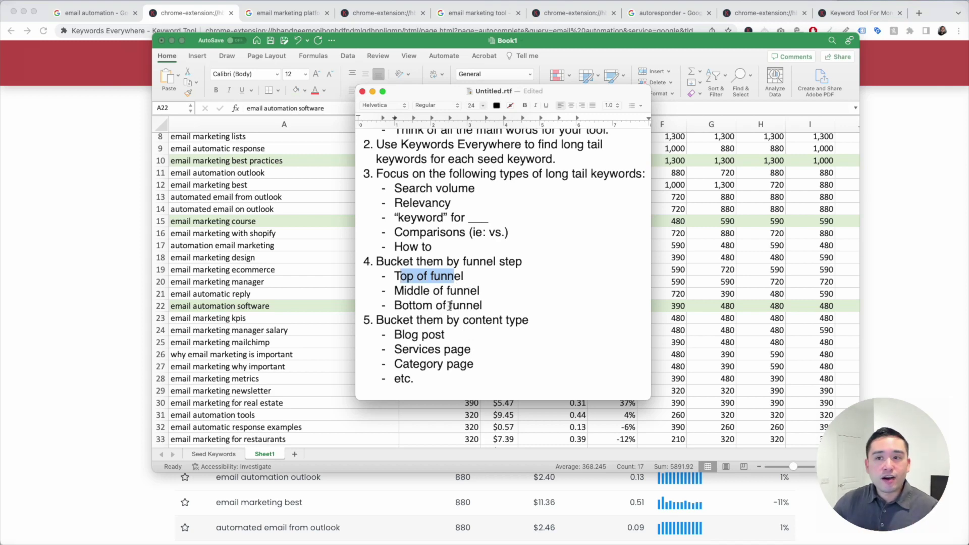
pyautogui.moveTo(384, 320); pyautogui.dragTo(483, 327)
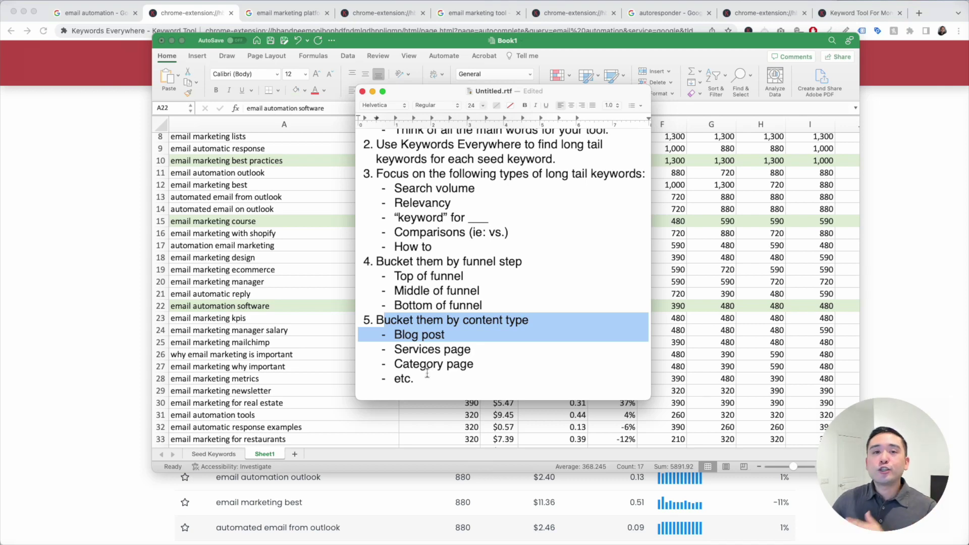
pyautogui.click(440, 352)
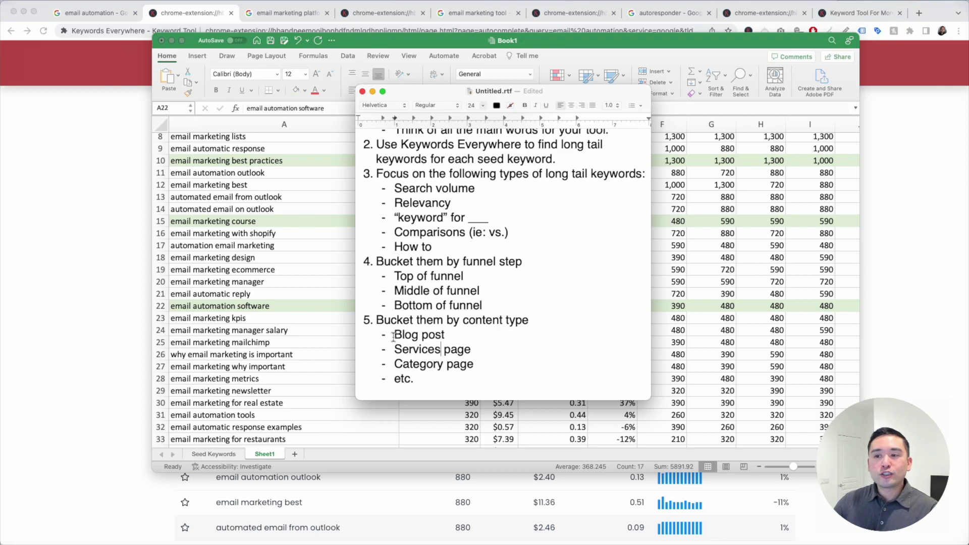
# - Highlight the Blog post, Services page and Category page items, then move the notes aside
pyautogui.moveTo(393, 337); pyautogui.dragTo(446, 336)
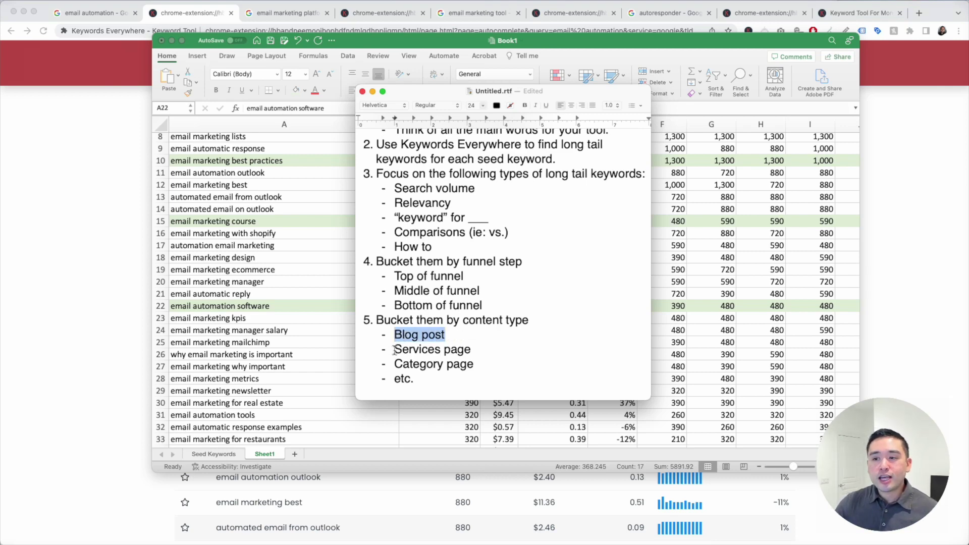
pyautogui.moveTo(394, 349); pyautogui.dragTo(478, 348)
pyautogui.moveTo(401, 364); pyautogui.dragTo(510, 359)
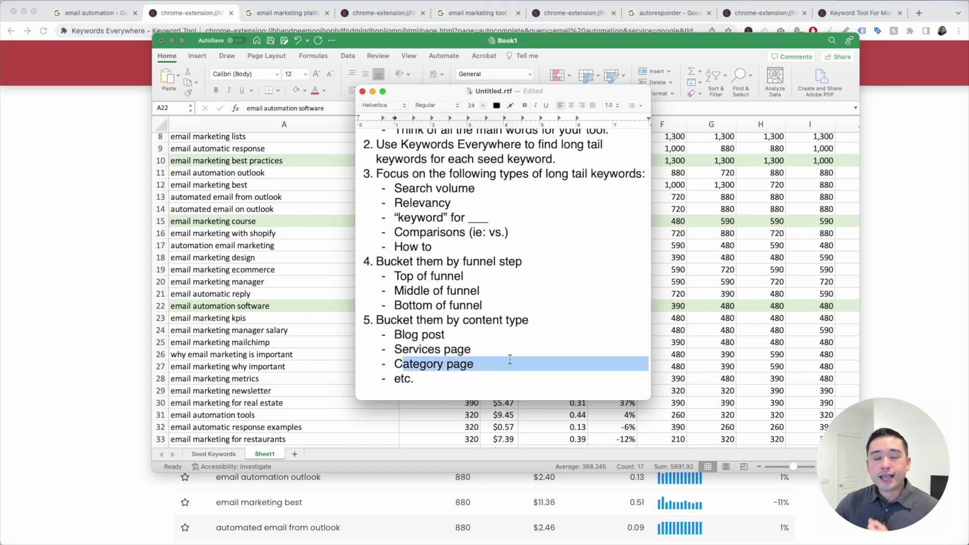
pyautogui.click(441, 378)
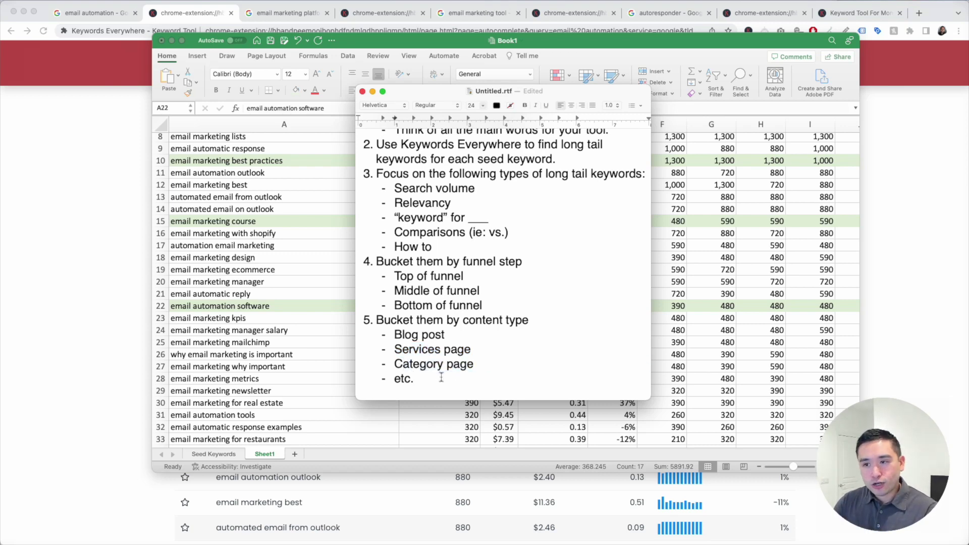
pyautogui.moveTo(589, 96); pyautogui.dragTo(906, 78)
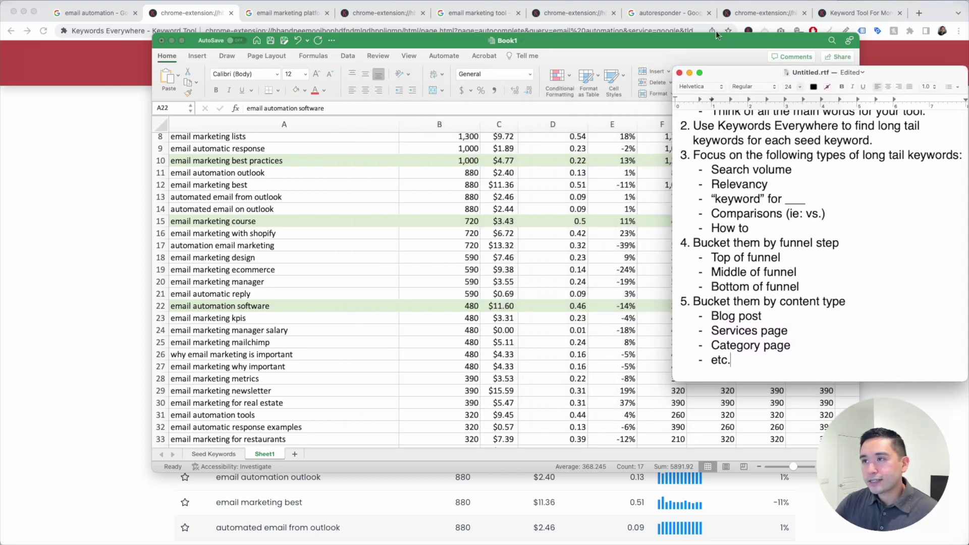
pyautogui.moveTo(716, 35); pyautogui.dragTo(643, 22)
# - Insert two empty columns at column B beside the keywords
pyautogui.click(380, 112)
pyautogui.rightClick(380, 112)
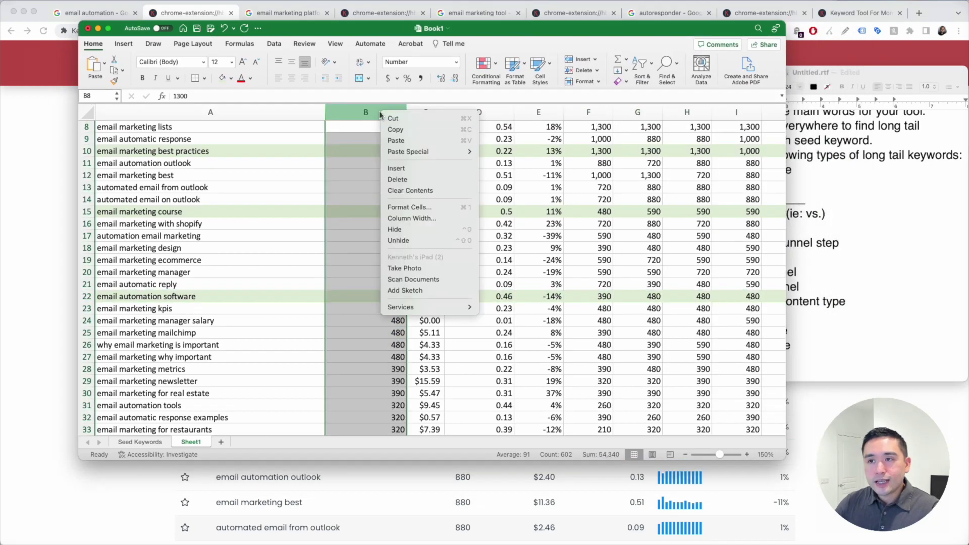
pyautogui.click(403, 168)
pyautogui.rightClick(382, 115)
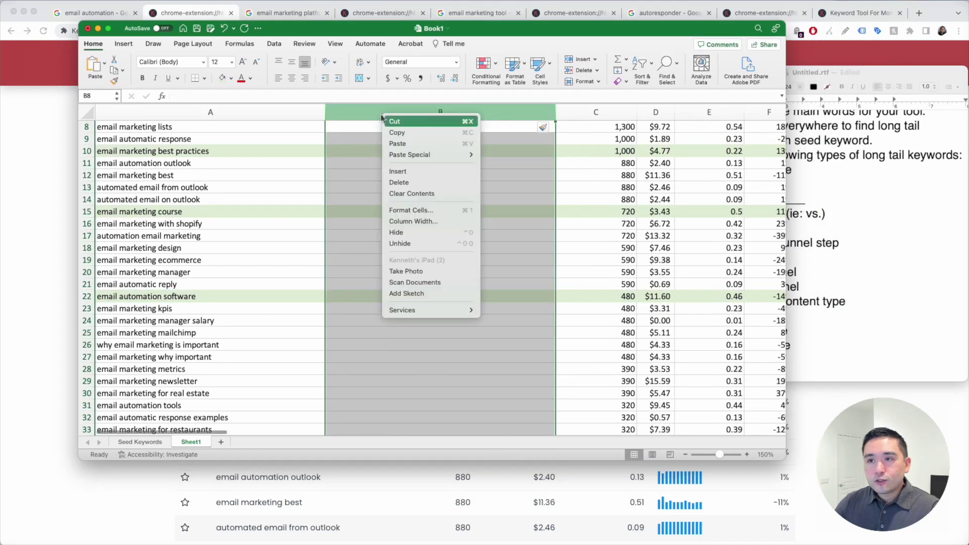
pyautogui.click(473, 174)
# - Head B9 'funnel stage' and C9 'content type'
pyautogui.click(367, 140)
pyautogui.write('fune')
pyautogui.press('BackSpace')
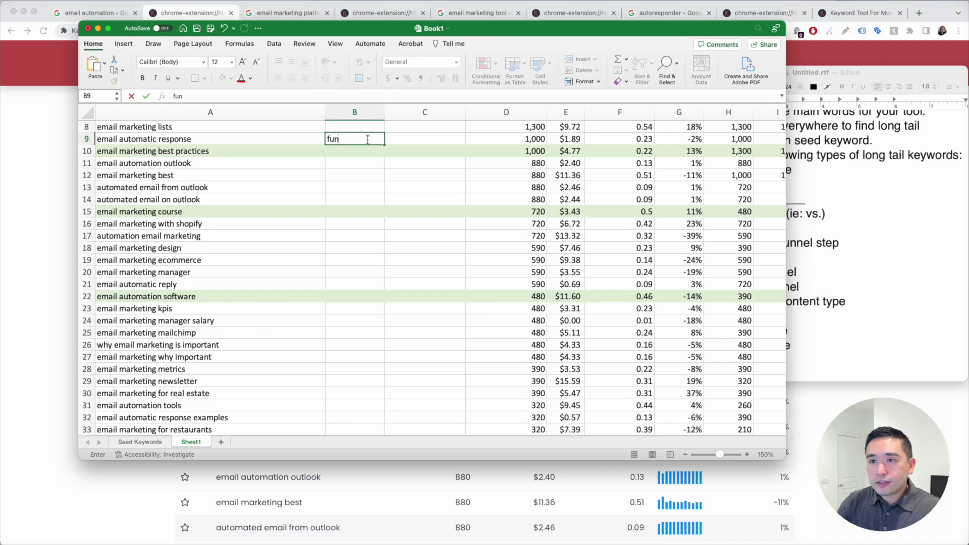
pyautogui.write('nel stage')
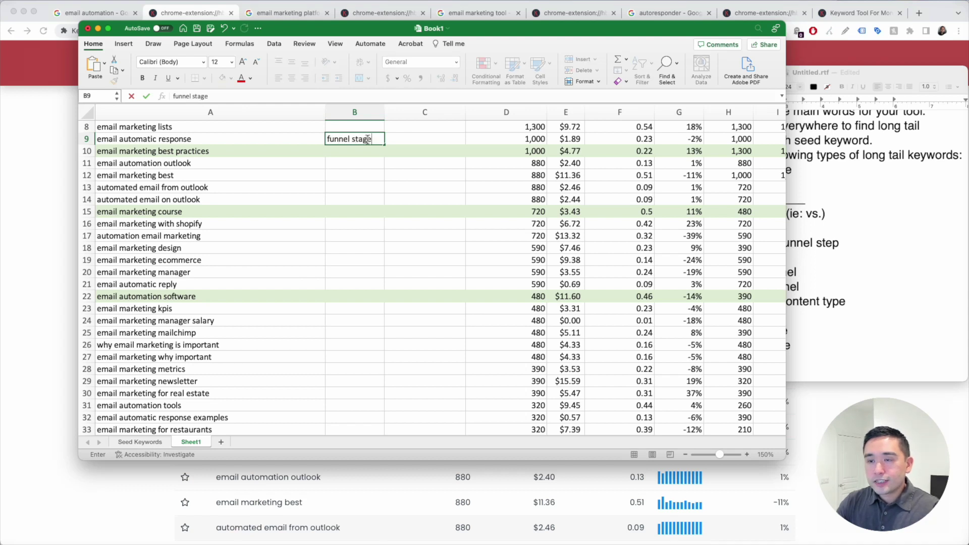
pyautogui.press('Tab')
pyautogui.write('conte')
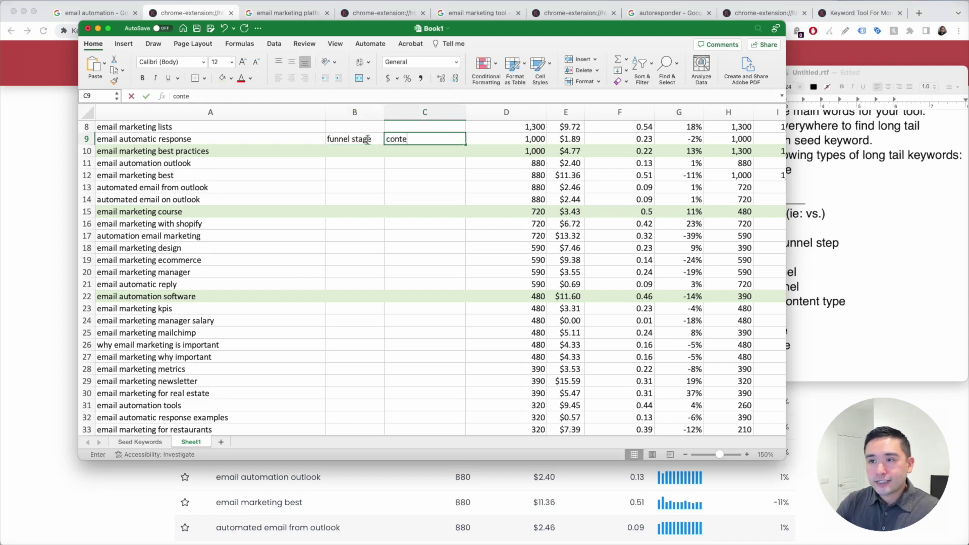
pyautogui.write('nt type')
pyautogui.press('Return')
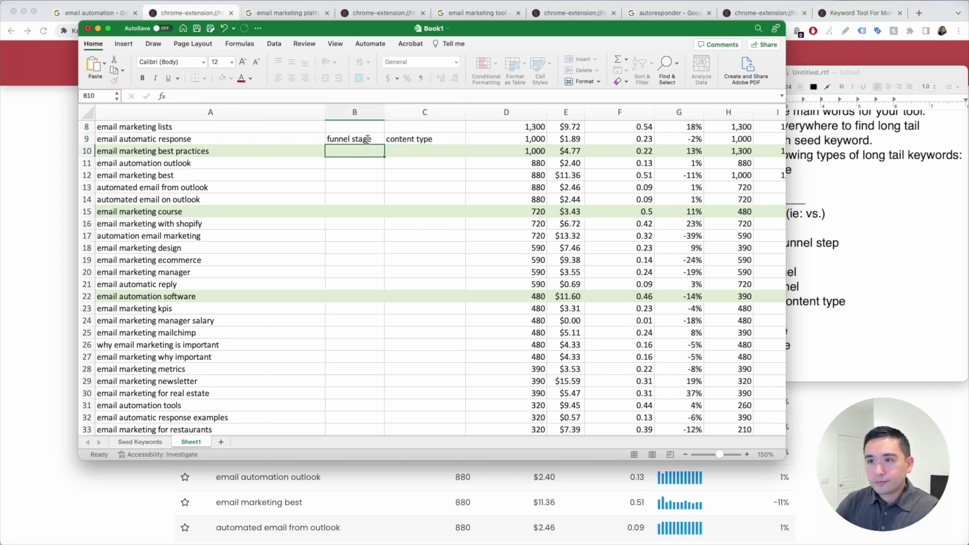
pyautogui.click(185, 153)
# - Tag row 10 with m / b and row 15 with m / 'course, long form guide'
pyautogui.click(336, 150)
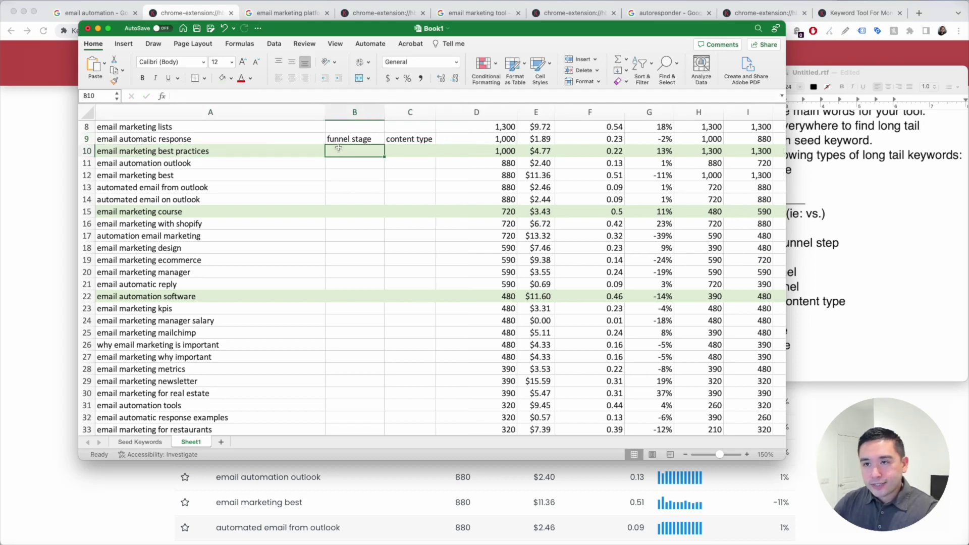
pyautogui.write('m')
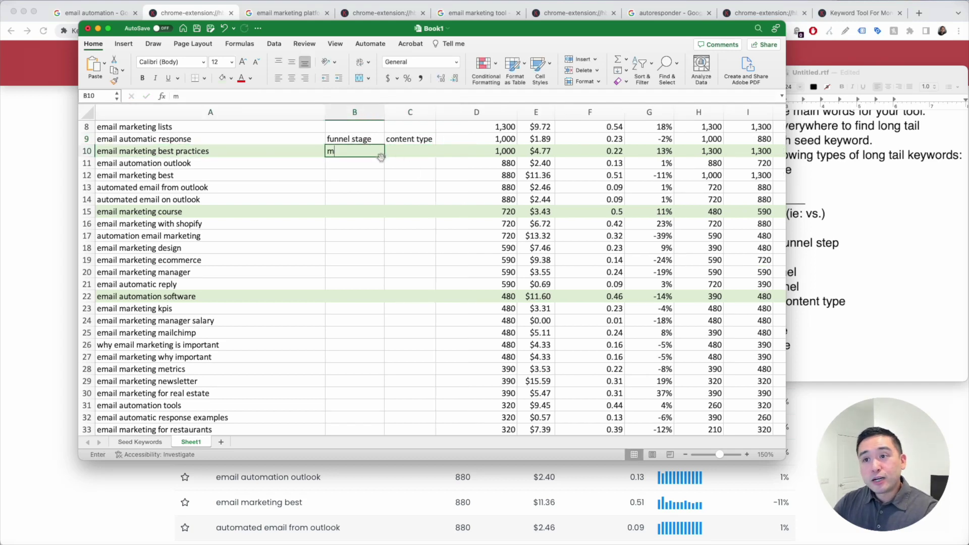
pyautogui.click(392, 151)
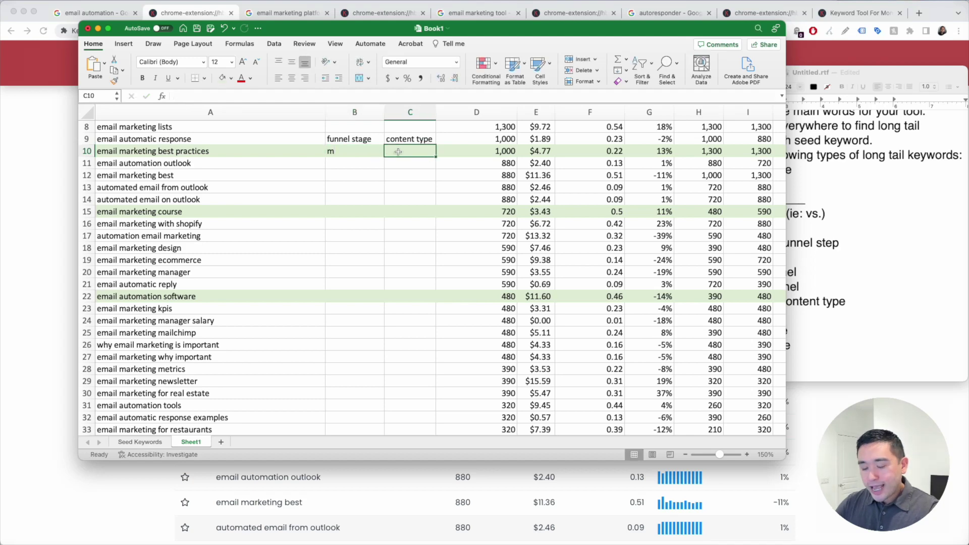
pyautogui.write('b')
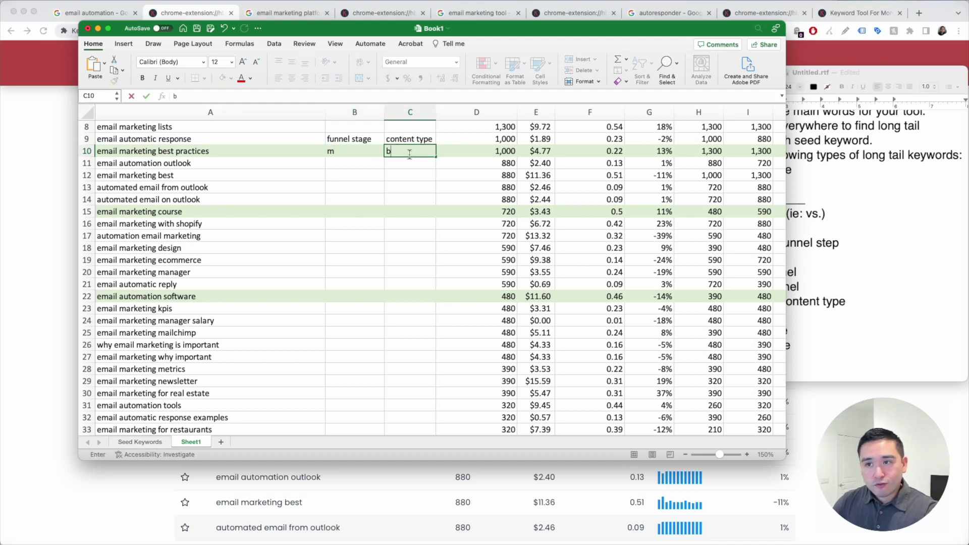
pyautogui.click(356, 211)
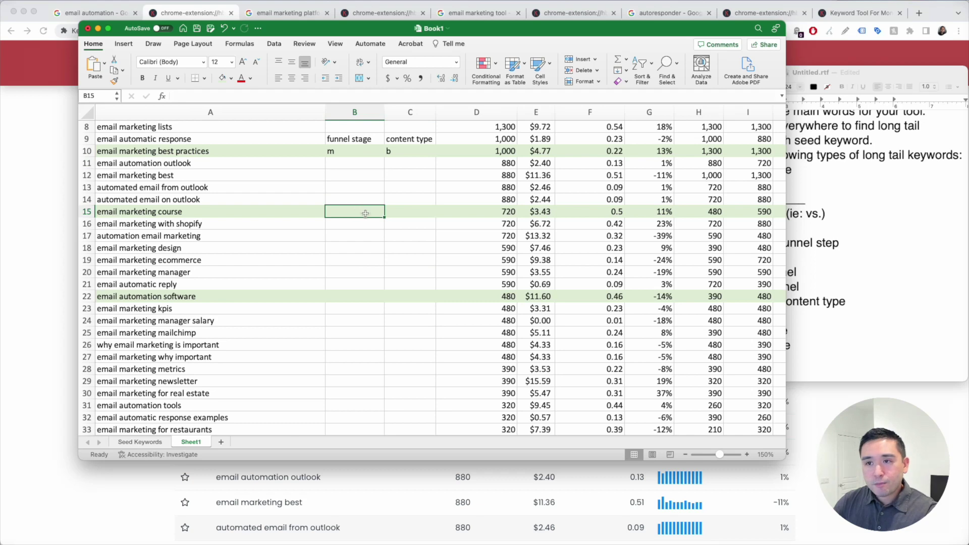
pyautogui.write('m')
pyautogui.click(409, 212)
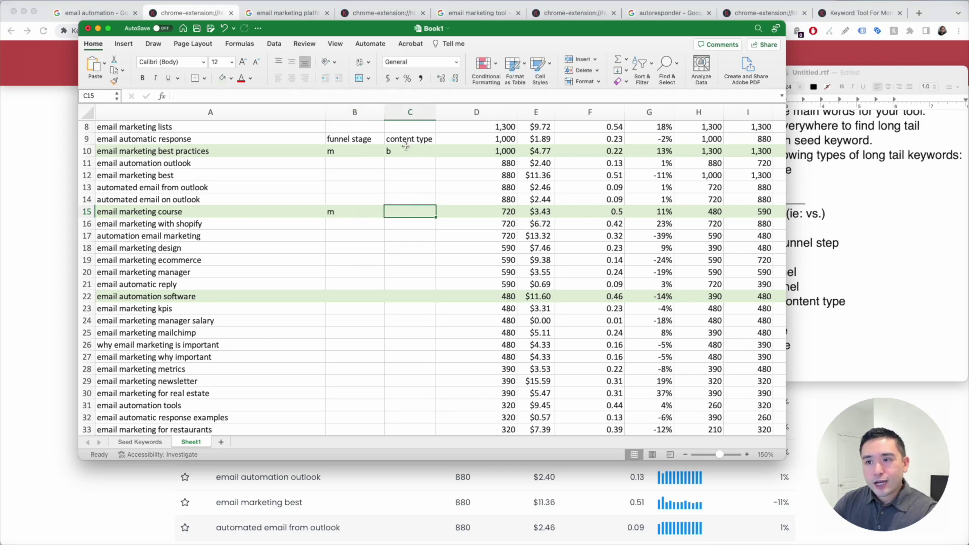
pyautogui.write('course,')
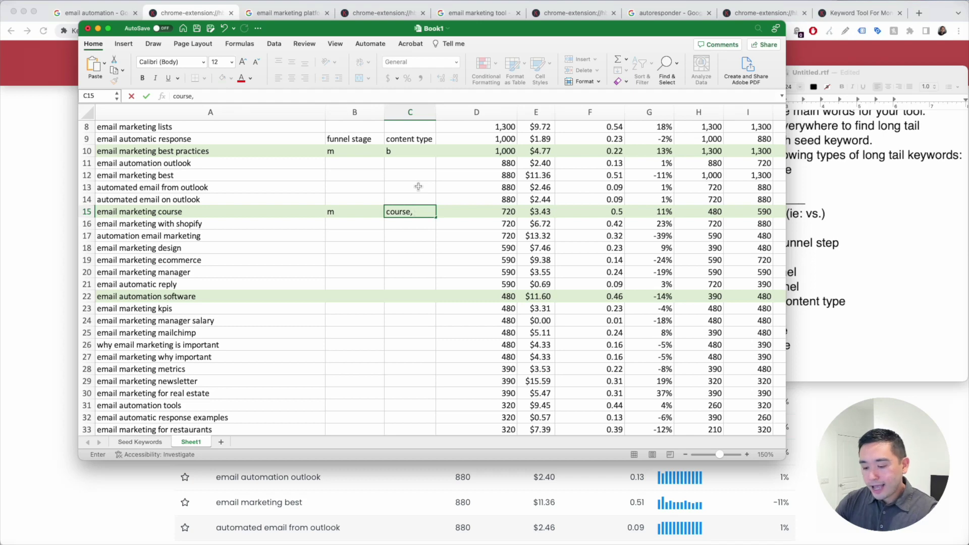
pyautogui.write(' long form ')
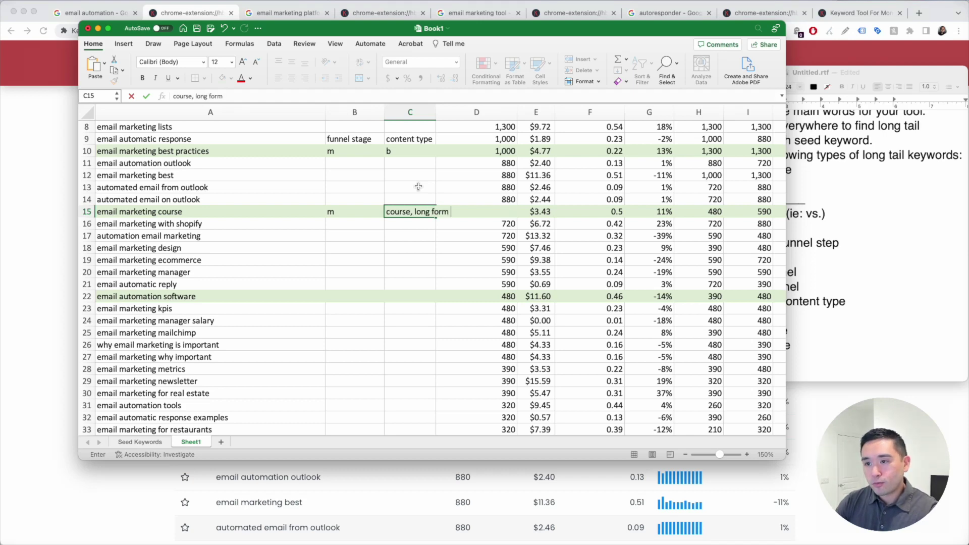
pyautogui.write('guide')
# - Tag row 22 with 't, m' and 'services page', then return to Keywords Everywhere
pyautogui.doubleClick(436, 112)
pyautogui.click(274, 296)
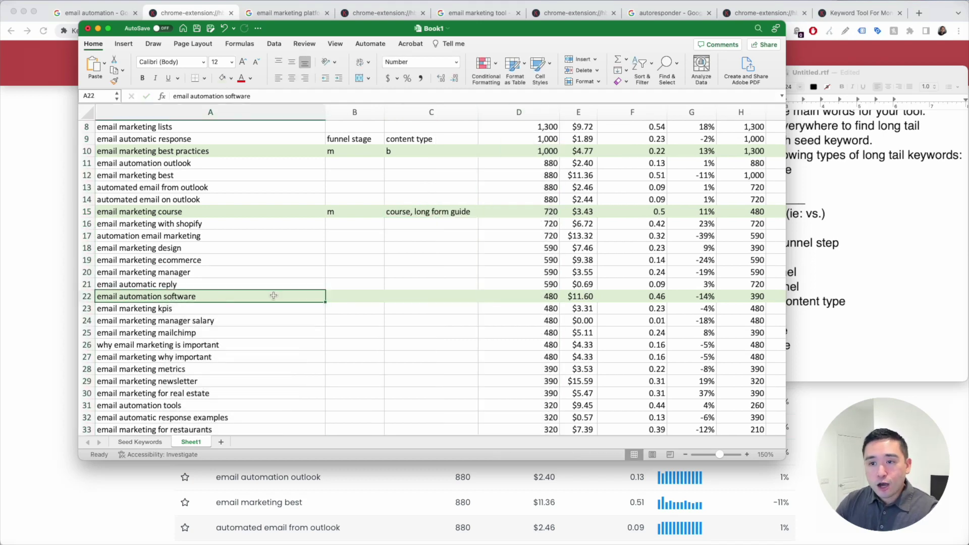
pyautogui.click(355, 300)
pyautogui.write('t')
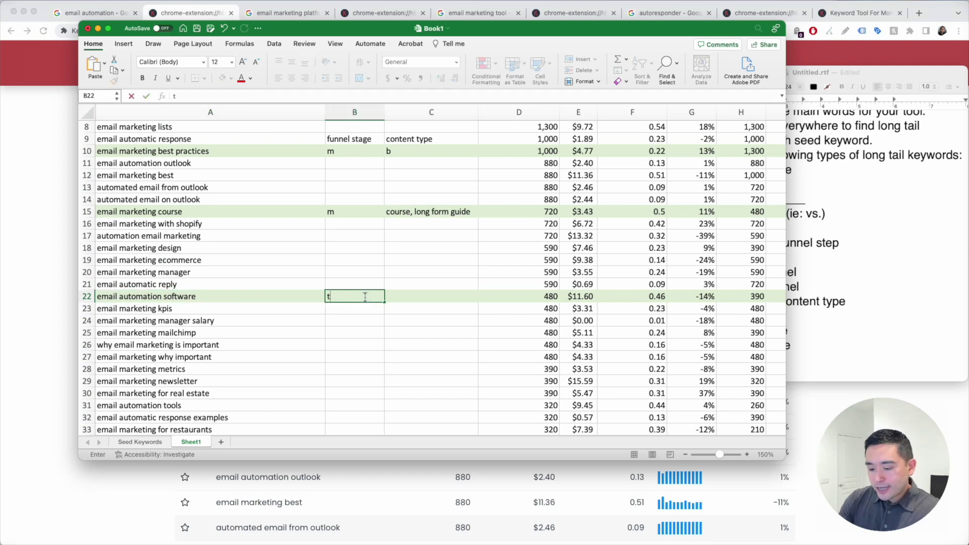
pyautogui.write(', m')
pyautogui.press('Tab')
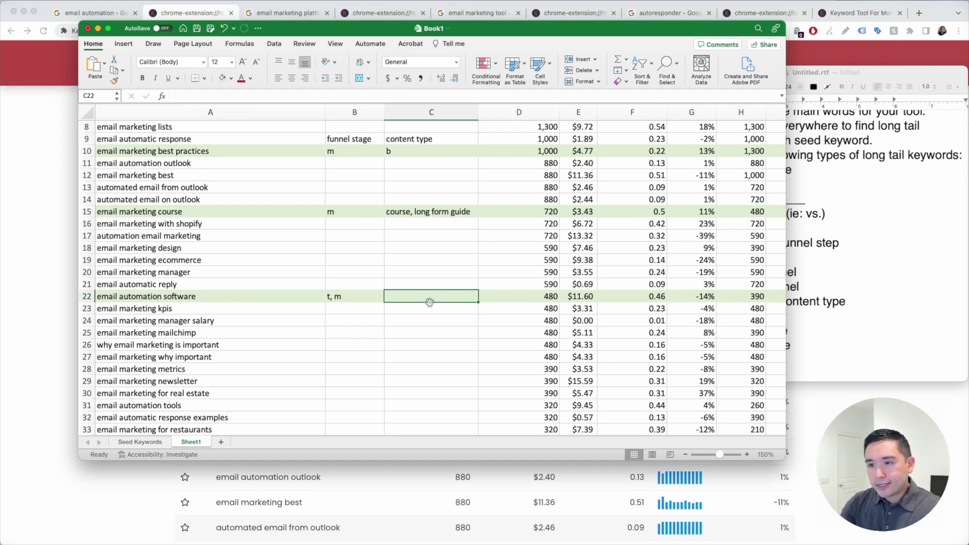
pyautogui.write('services')
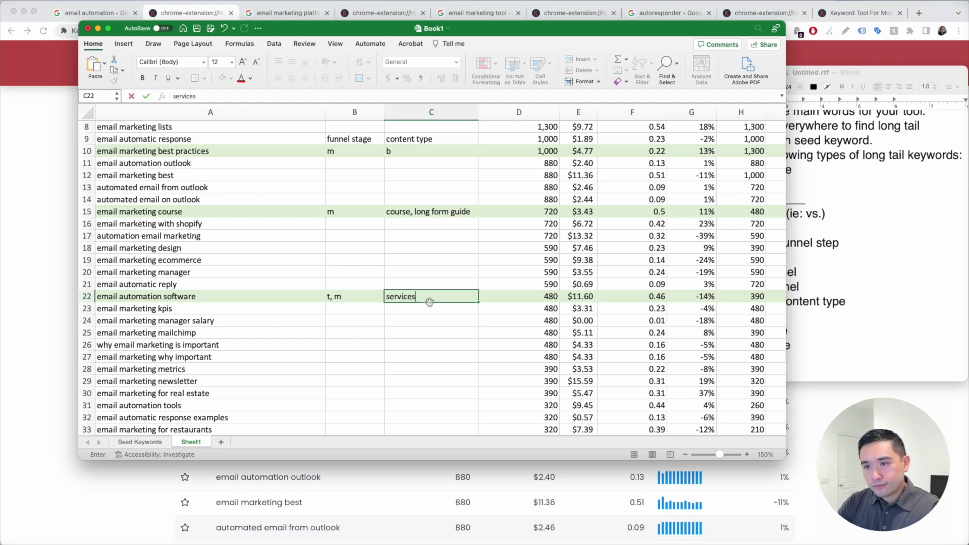
pyautogui.write(' page')
pyautogui.press('Return')
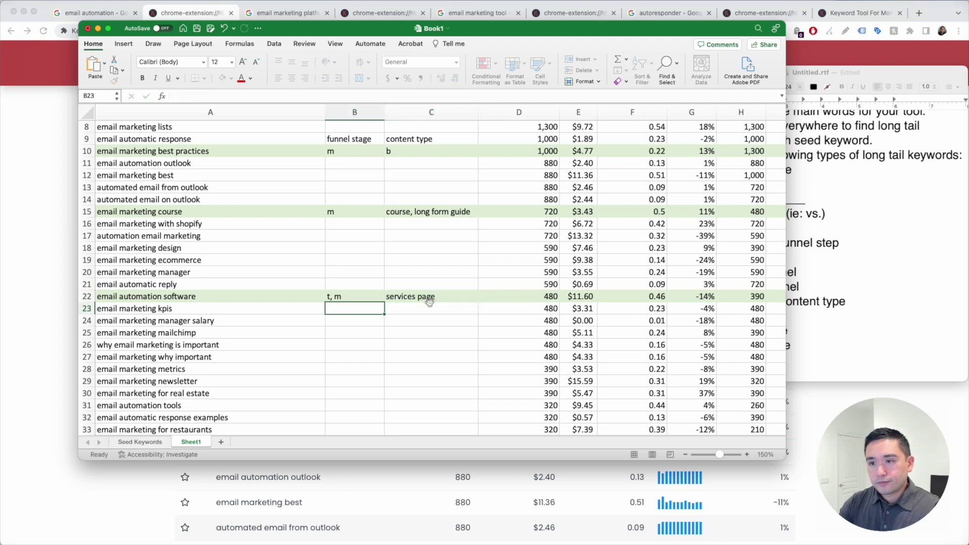
pyautogui.scroll(-3, 383, 306)
pyautogui.scroll(-5, 353, 239)
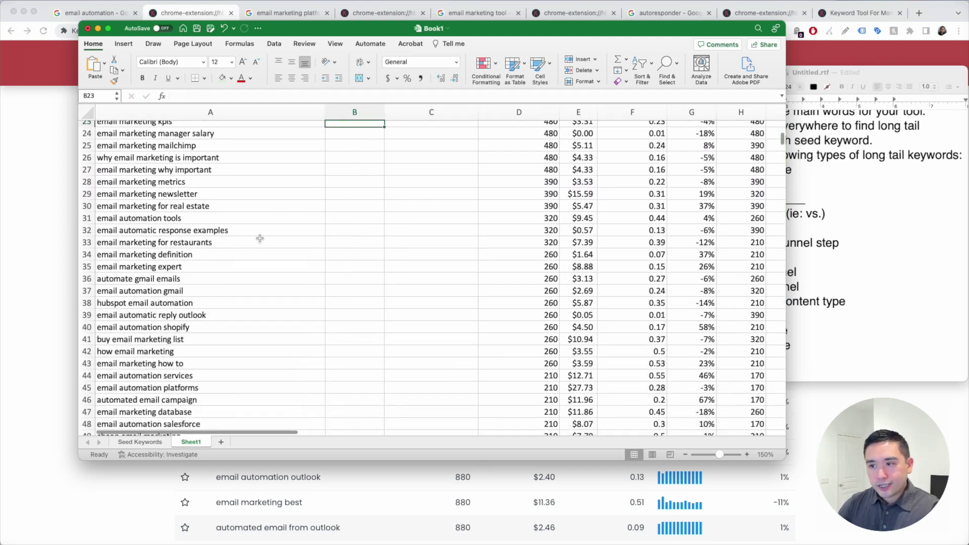
pyautogui.scroll(8, 255, 237)
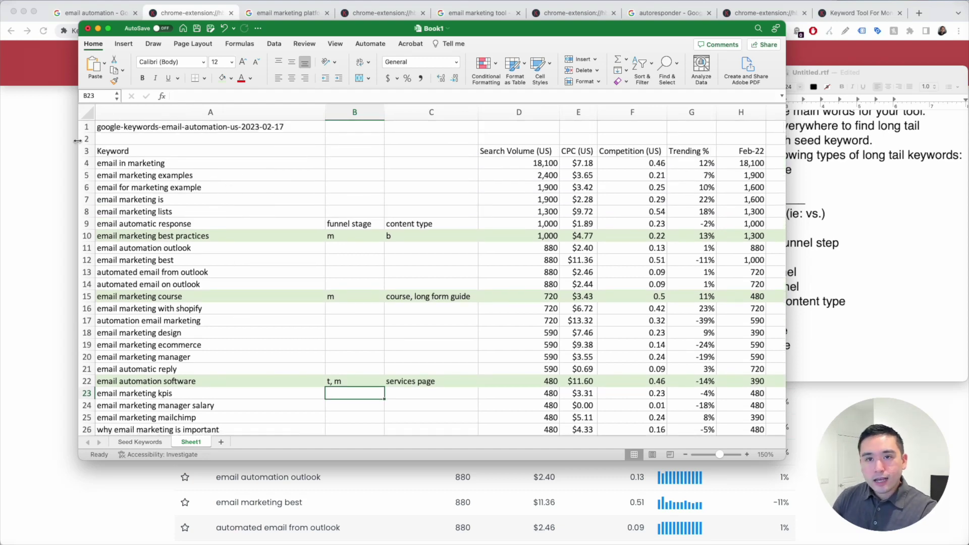
pyautogui.click(56, 143)
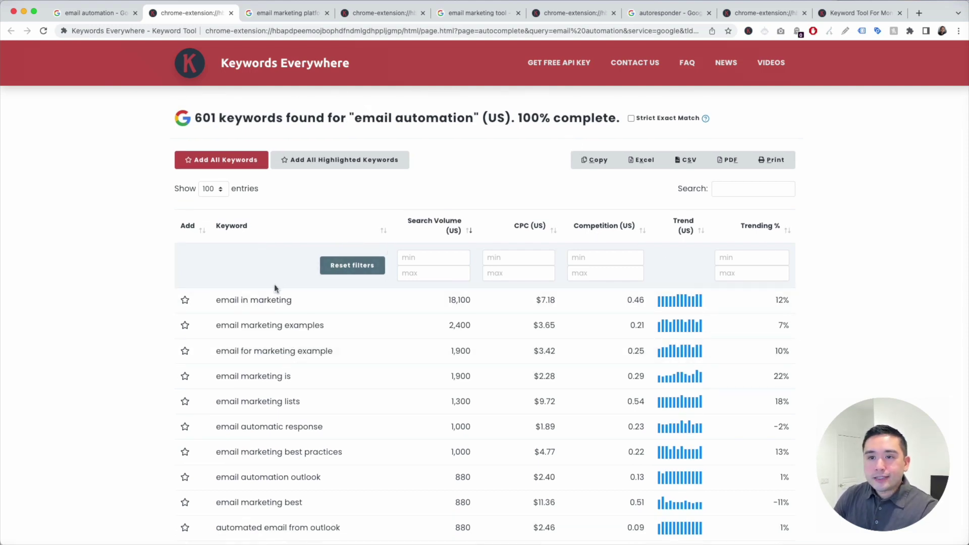
pyautogui.scroll(-3, 276, 285)
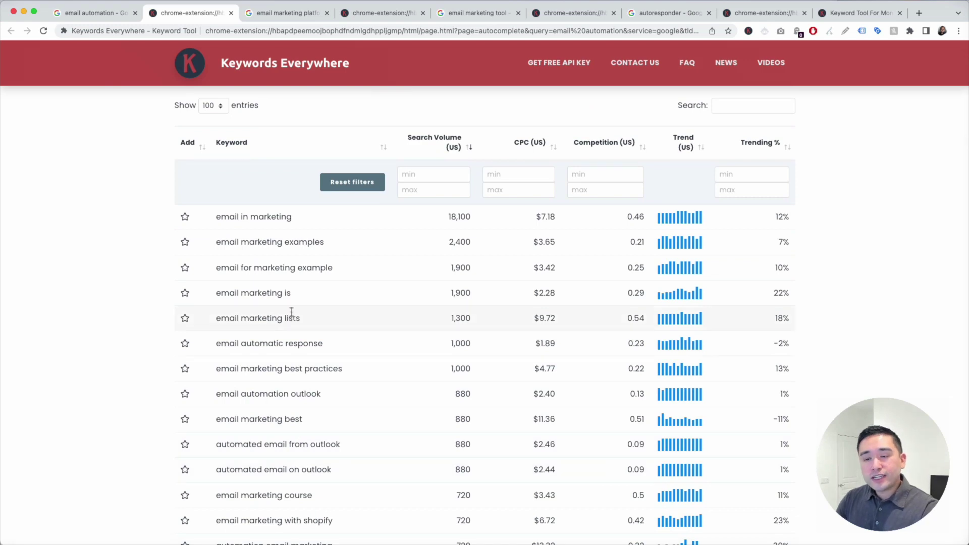
pyautogui.scroll(2, 354, 323)
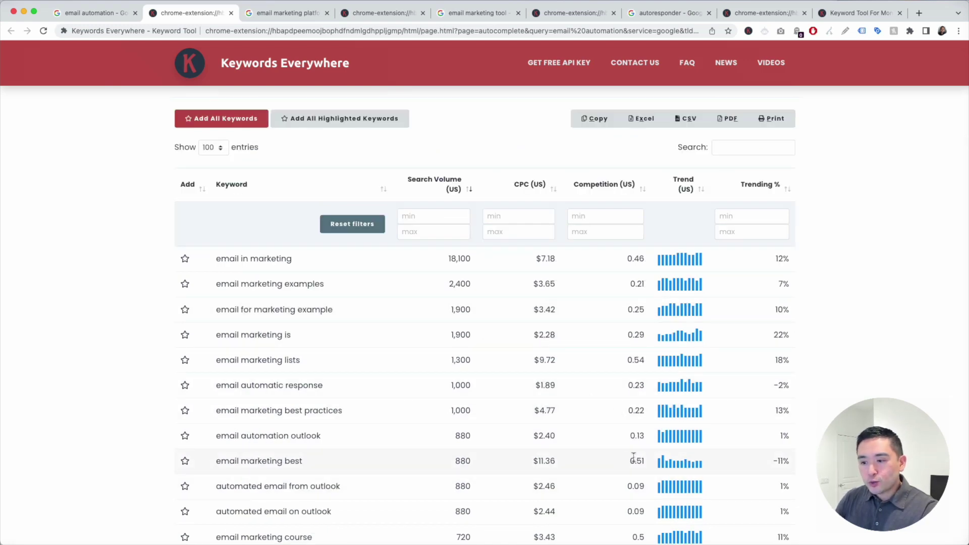
pyautogui.press('super+Tab')
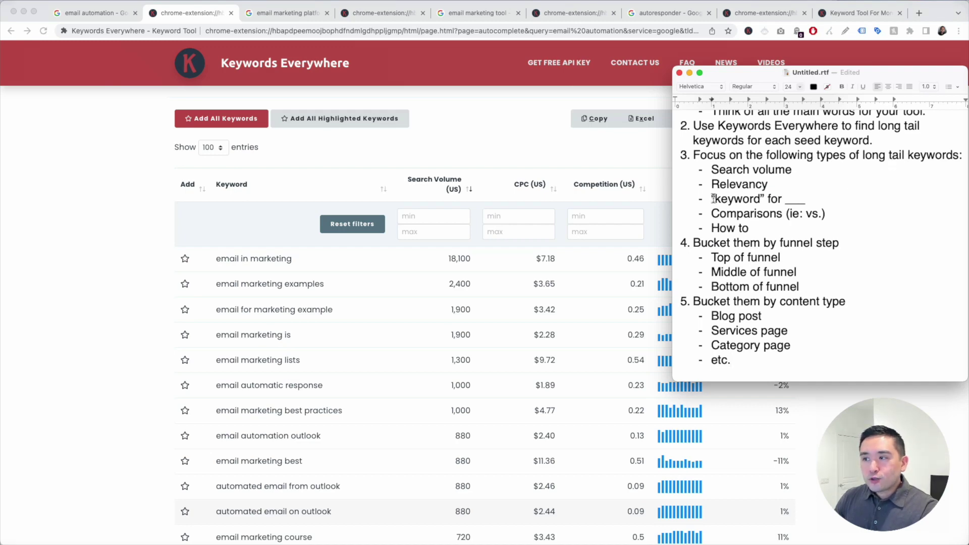
pyautogui.moveTo(717, 200); pyautogui.dragTo(761, 198)
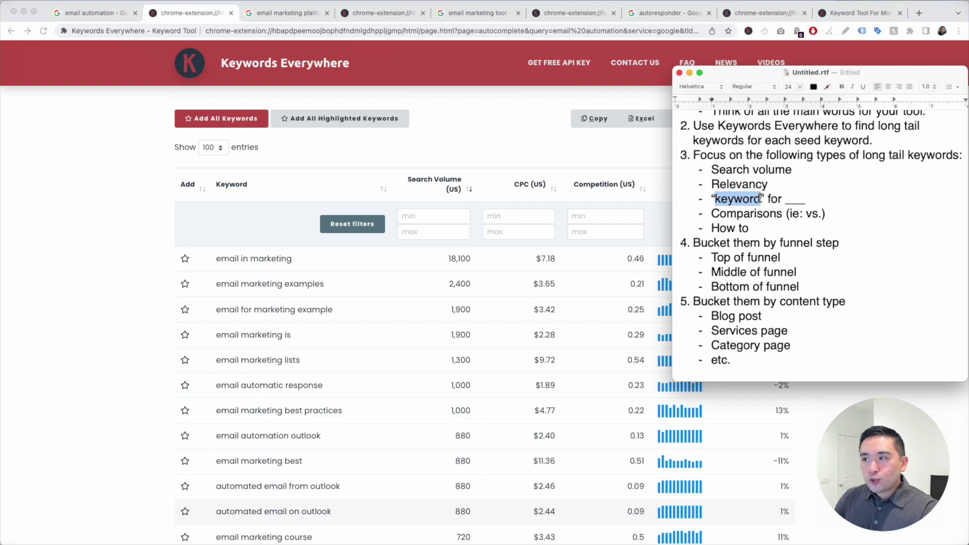
pyautogui.doubleClick(773, 198)
pyautogui.click(805, 199)
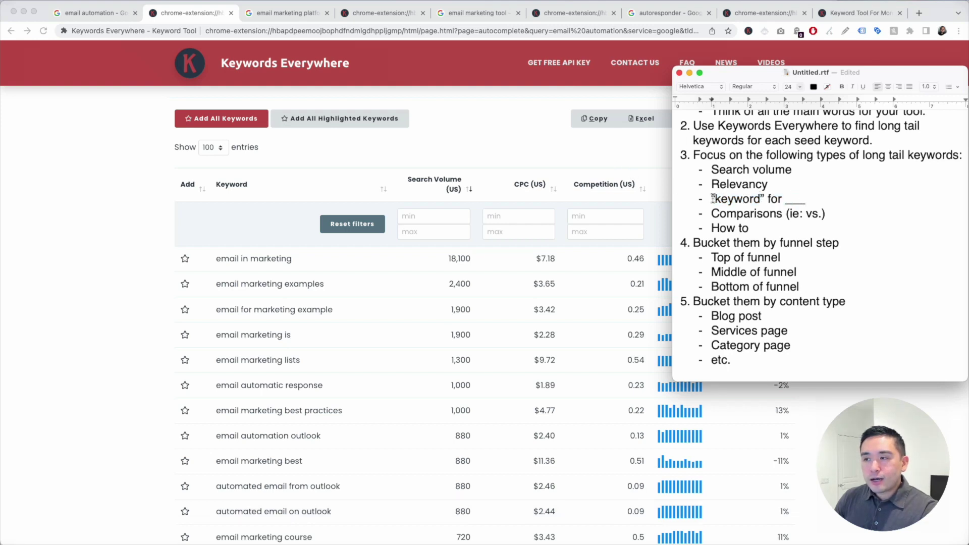
pyautogui.moveTo(711, 198); pyautogui.dragTo(810, 197)
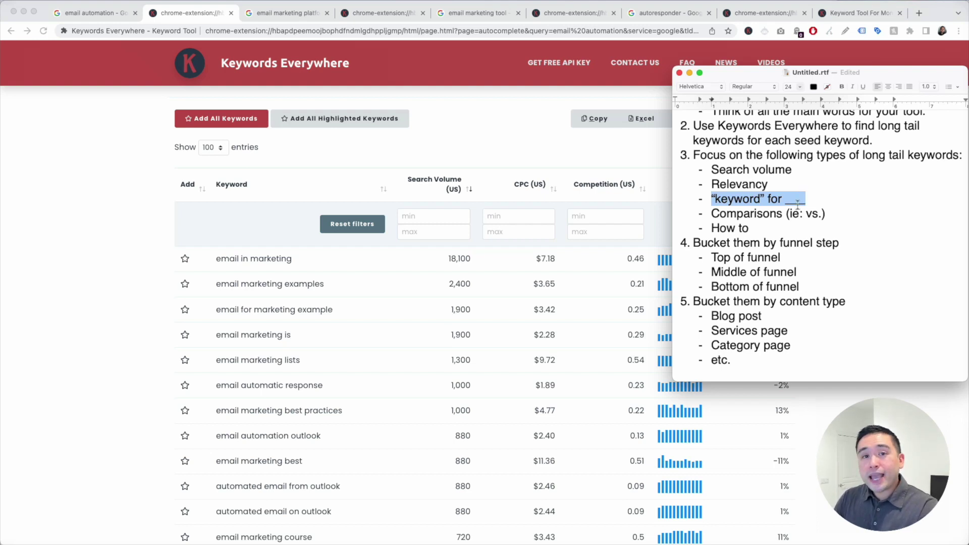
pyautogui.click(610, 151)
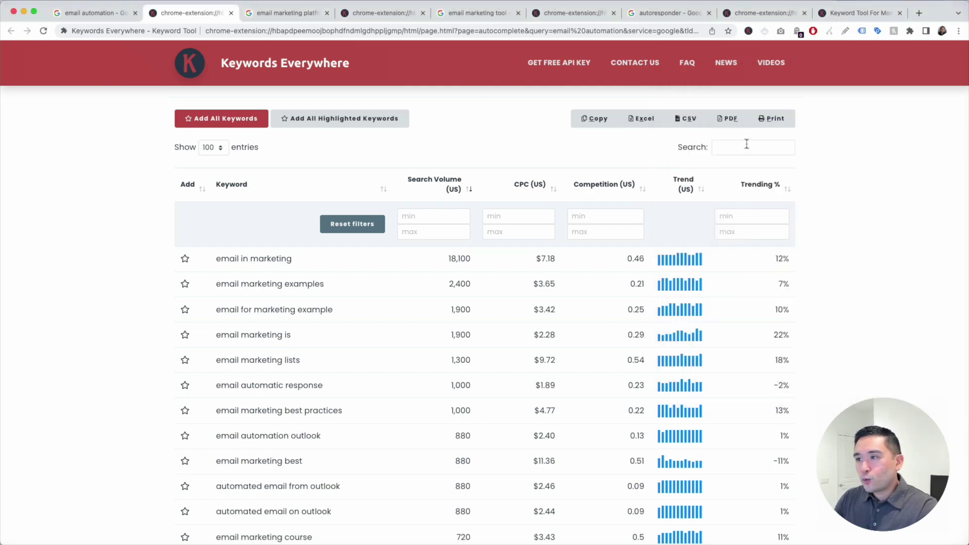
# - Filter the keyword table by 'for' and star 'email automation for ecommerce'
pyautogui.scroll(1, 696, 154)
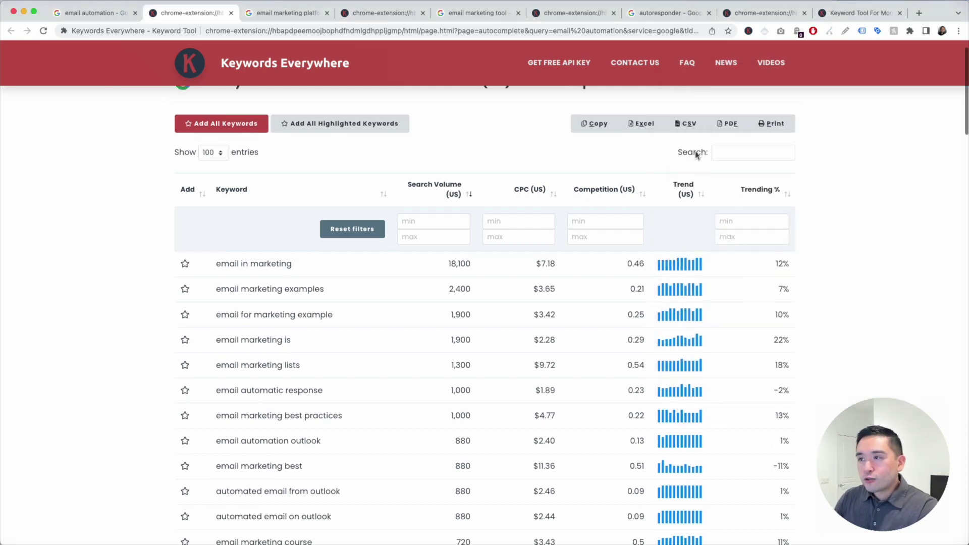
pyautogui.click(723, 153)
pyautogui.write('for')
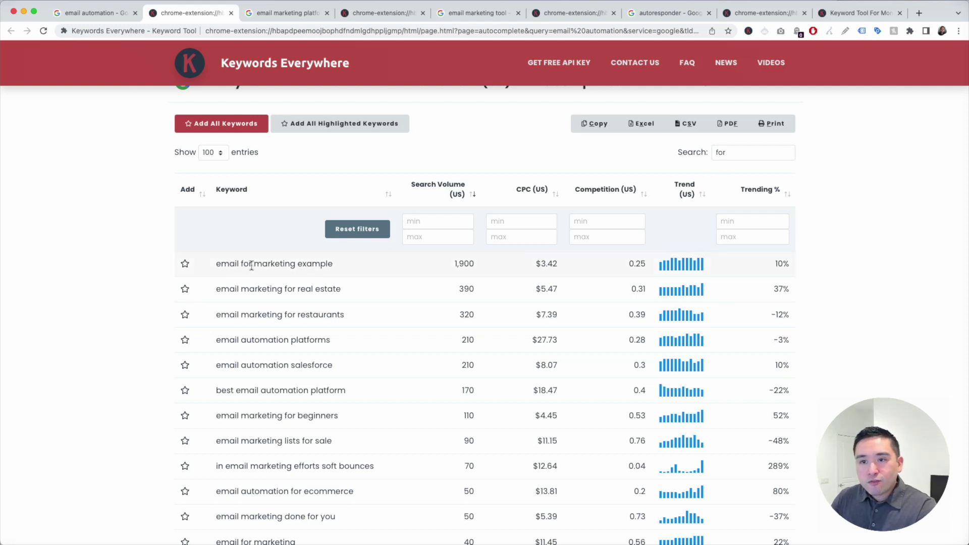
pyautogui.scroll(-3, 326, 272)
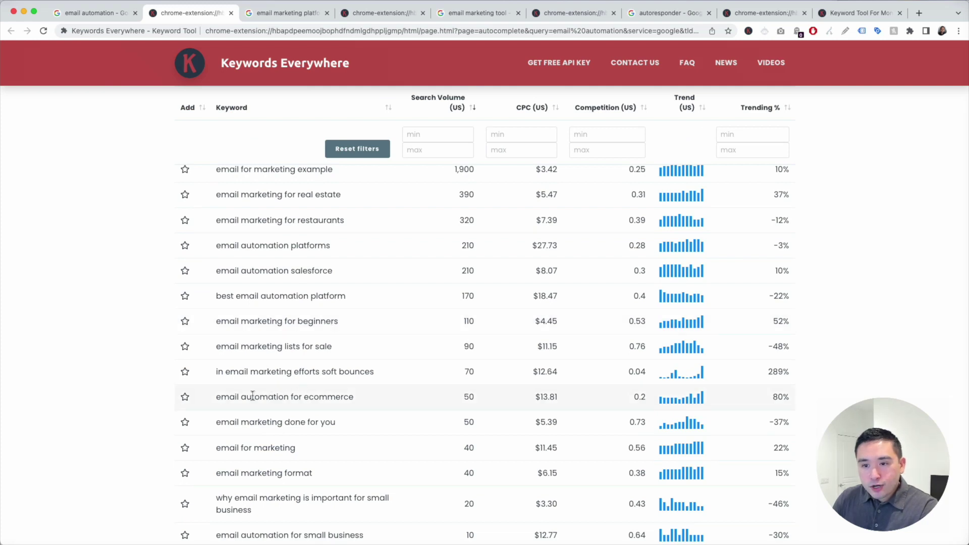
pyautogui.click(185, 396)
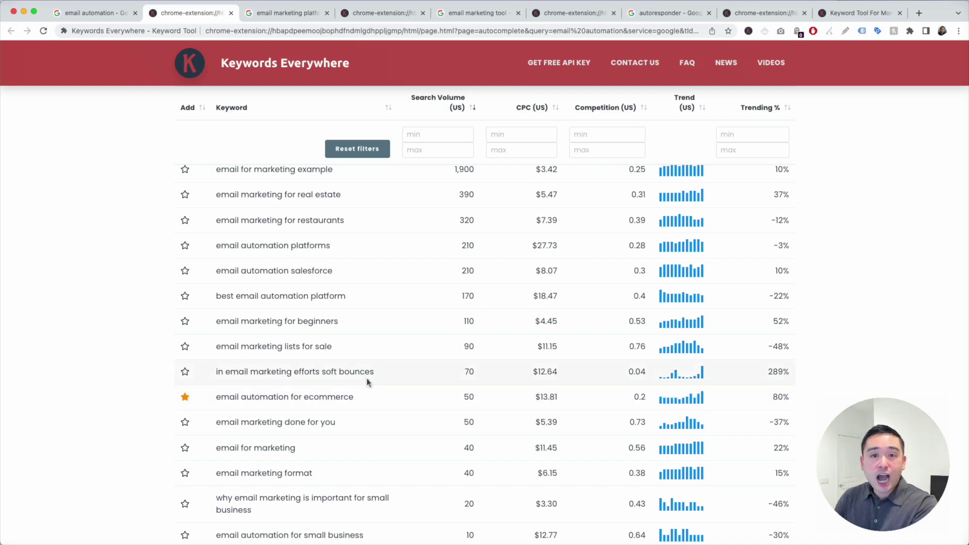
# - Look over more 'for' results, including email automation for small business, then return to the notes
pyautogui.scroll(-3, 267, 394)
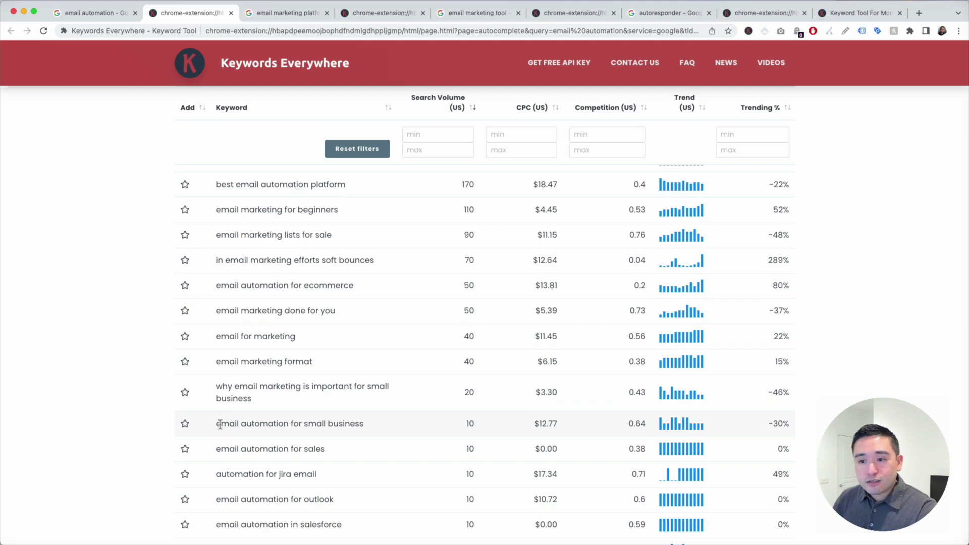
pyautogui.moveTo(218, 423); pyautogui.dragTo(377, 422)
pyautogui.click(368, 417)
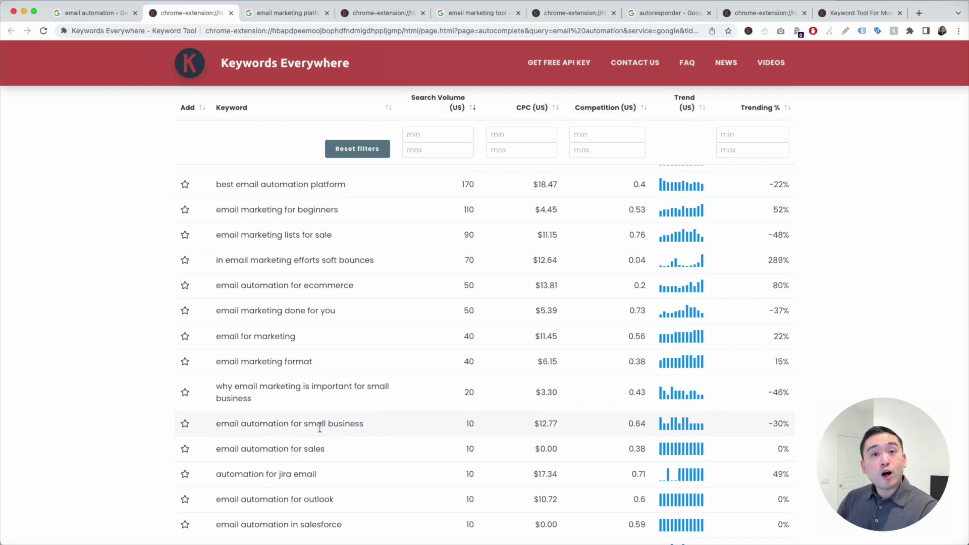
pyautogui.scroll(-6, 303, 414)
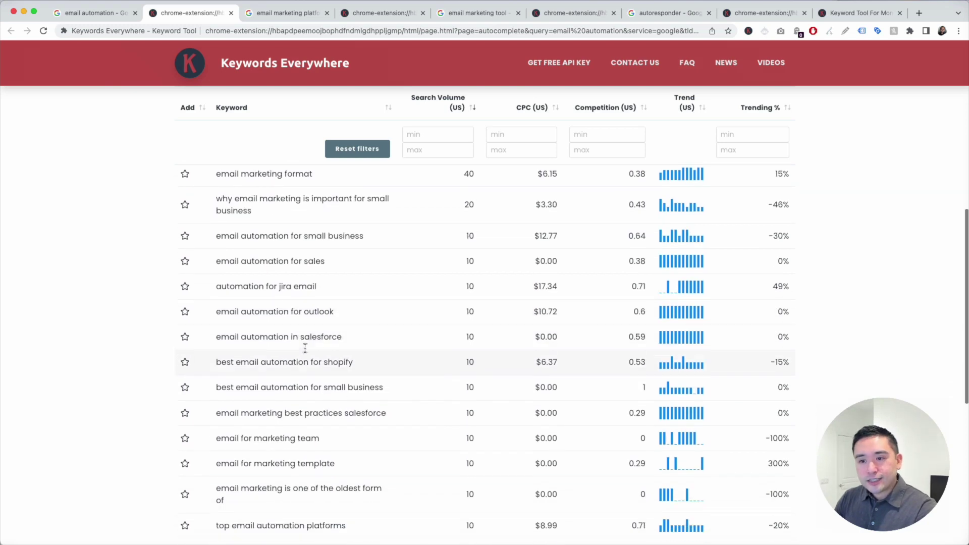
pyautogui.scroll(-2, 298, 444)
pyautogui.press('super+Tab')
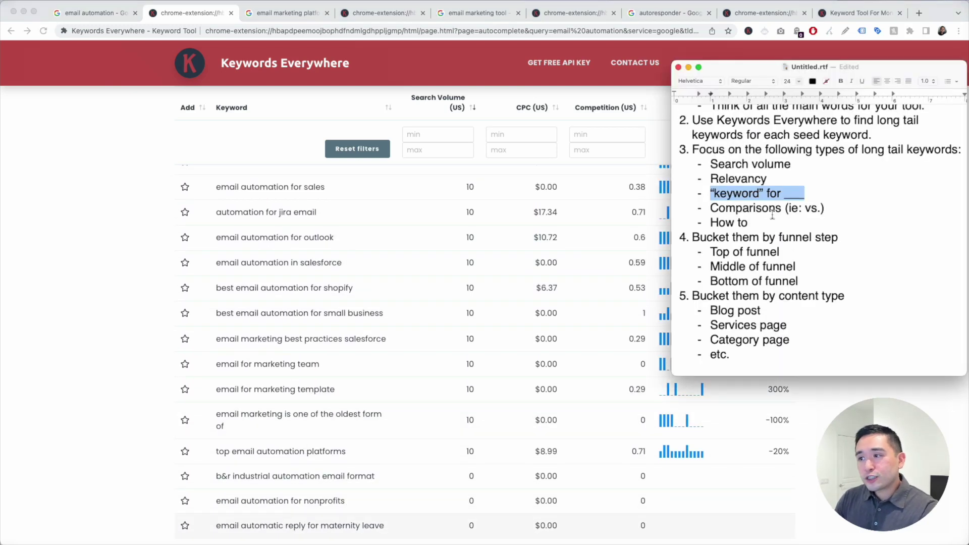
# - Filter the Keywords Everywhere table with 'vs' to show the 10 comparison keywords
pyautogui.moveTo(711, 208); pyautogui.dragTo(799, 209)
pyautogui.press('super+Tab')
pyautogui.scroll(15, 505, 303)
pyautogui.click(676, 190)
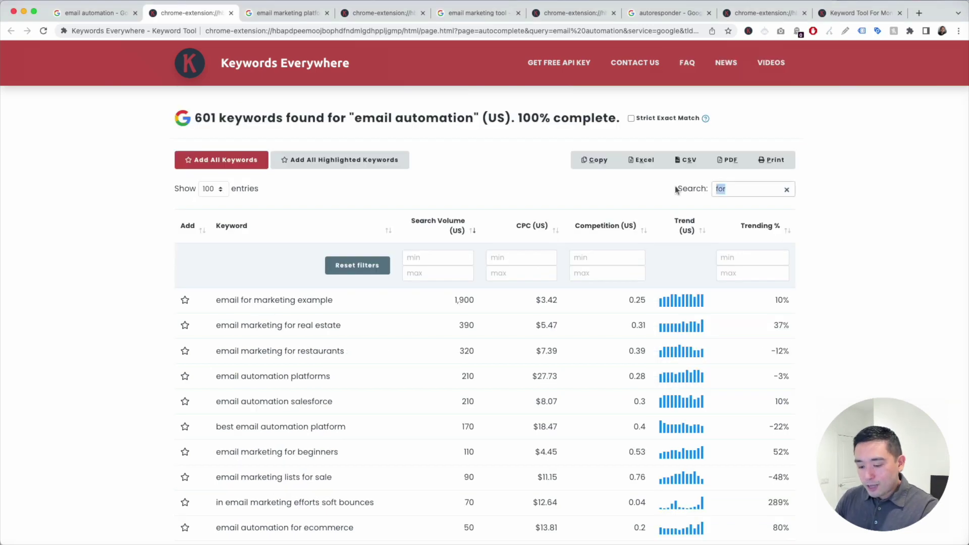
pyautogui.write('vs')
pyautogui.scroll(-2, 336, 274)
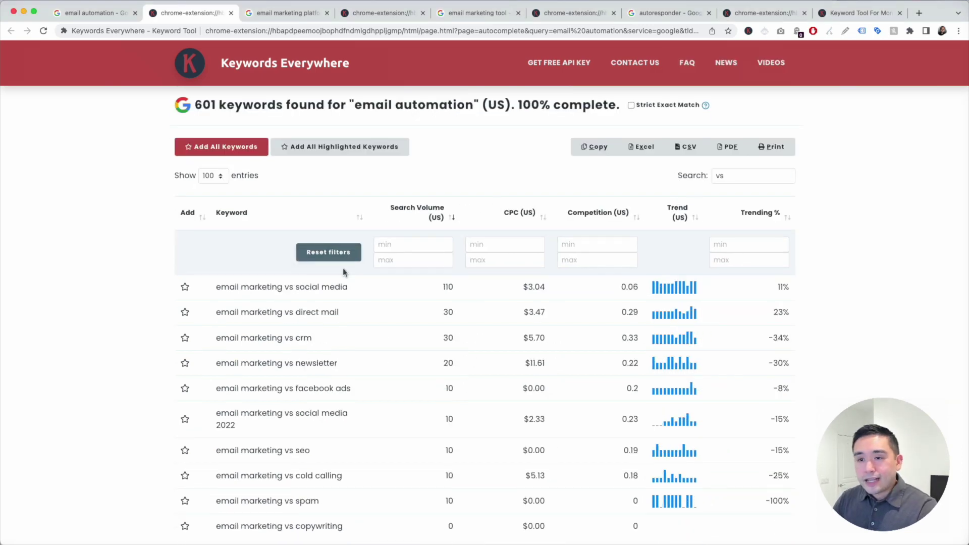
pyautogui.scroll(-1, 337, 274)
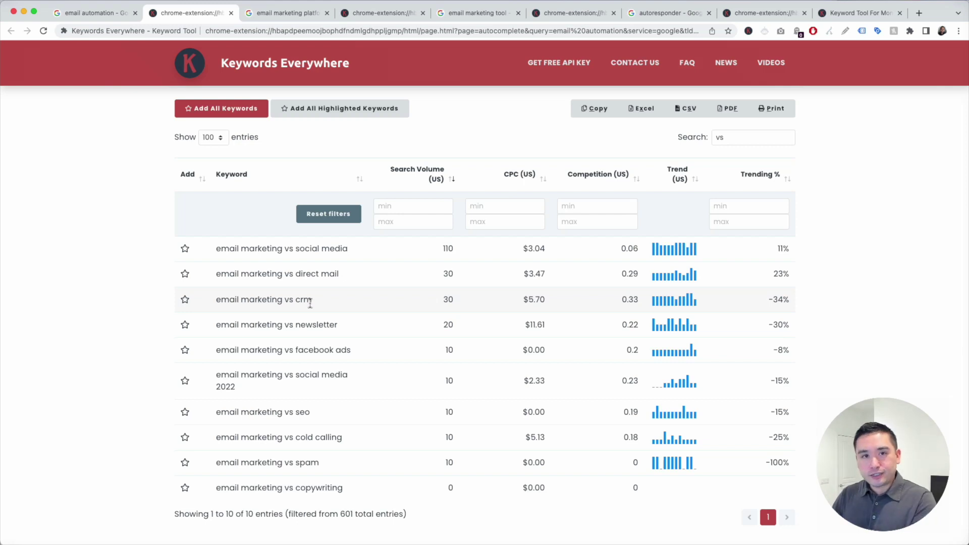
pyautogui.click(689, 141)
# - Change the table filter to 'how to', review the 12 results, then show the 'email marketing platform' results
pyautogui.write('how to')
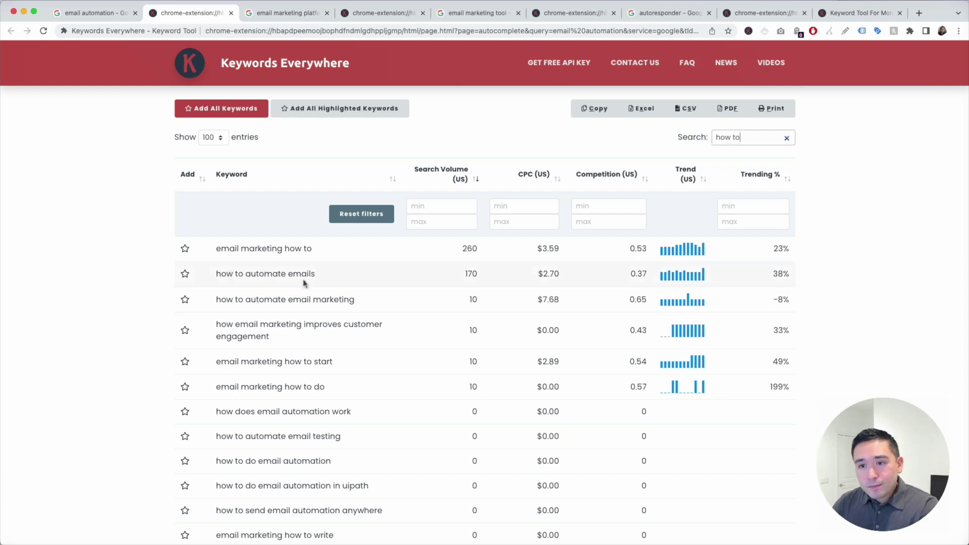
pyautogui.scroll(-3, 433, 314)
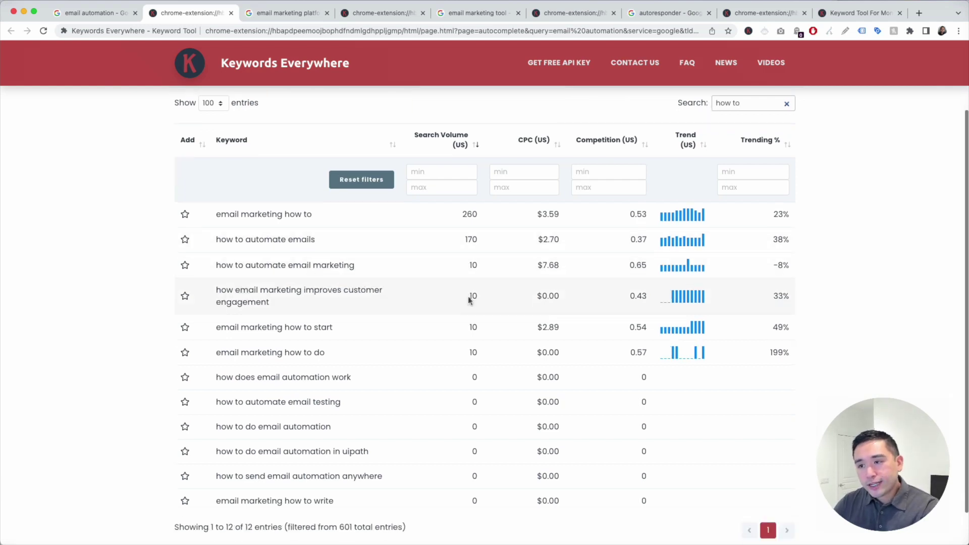
pyautogui.scroll(5, 437, 299)
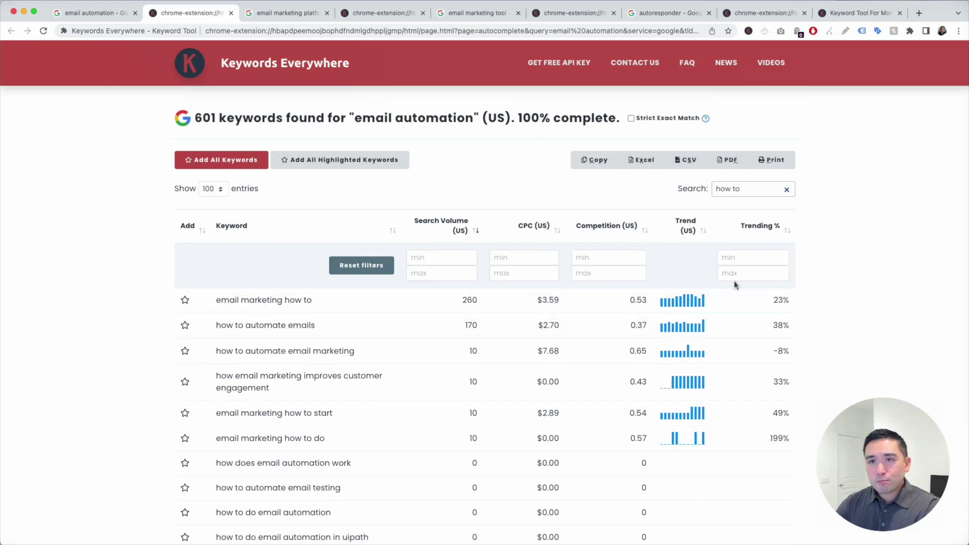
pyautogui.click(278, 15)
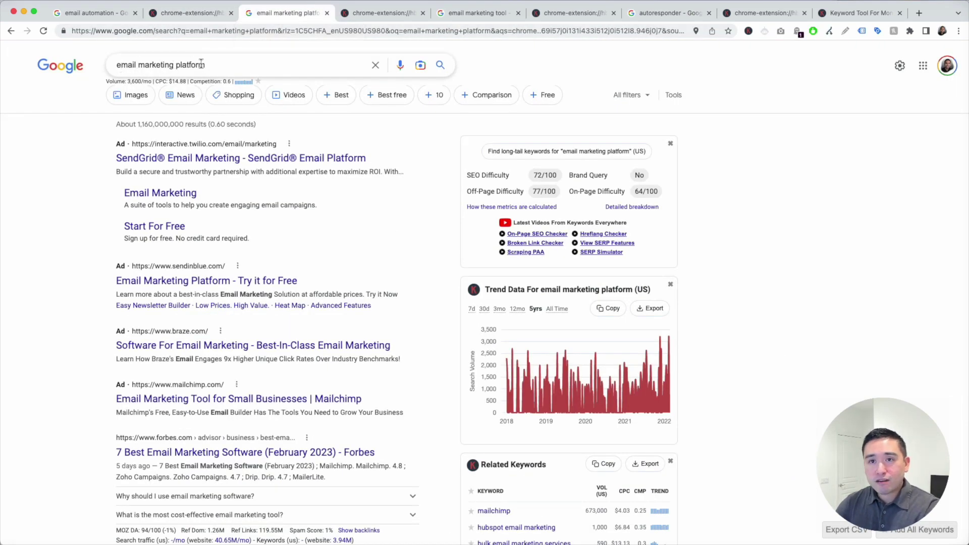
# - List the 189 long-tail keywords for 'email marketing platform' from the Google results sidebar
pyautogui.scroll(5, 120, 146)
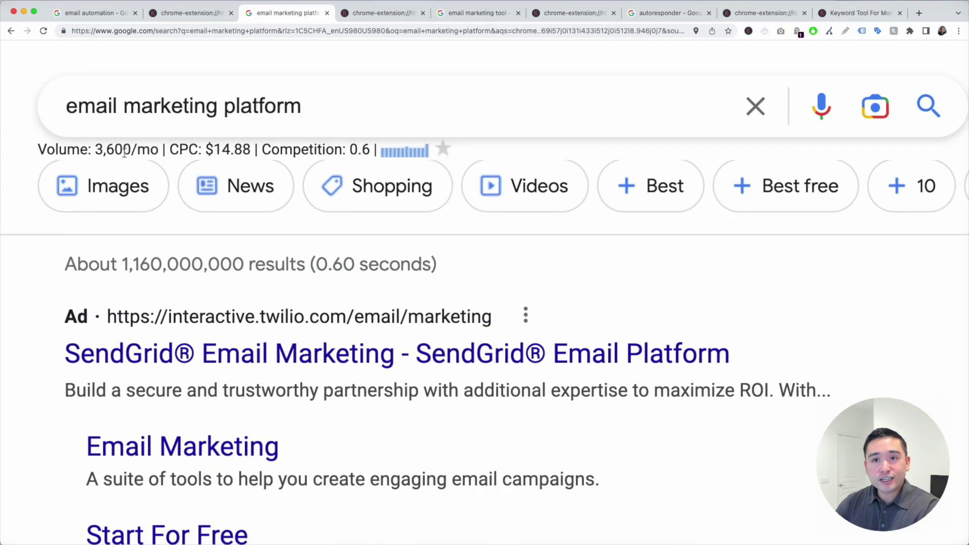
pyautogui.scroll(-5, 146, 150)
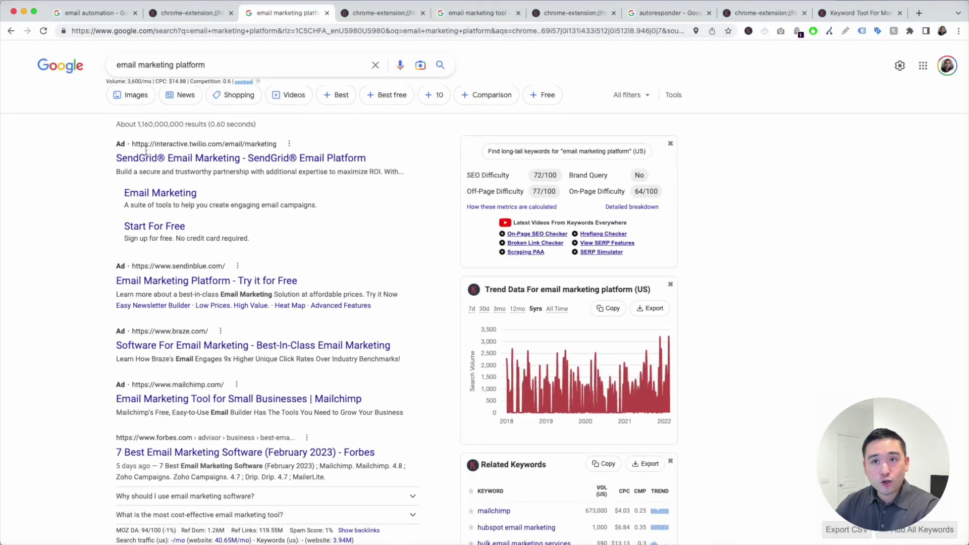
pyautogui.click(97, 13)
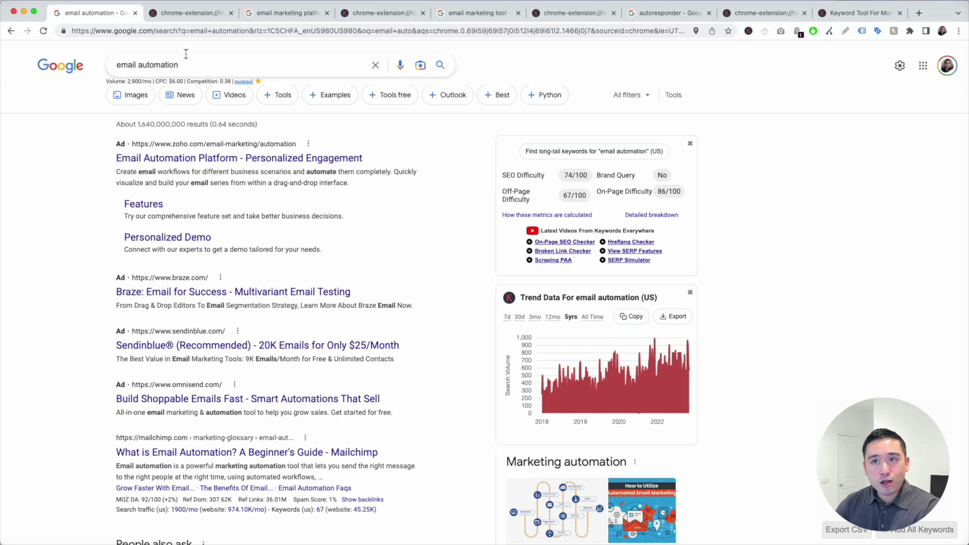
pyautogui.click(296, 14)
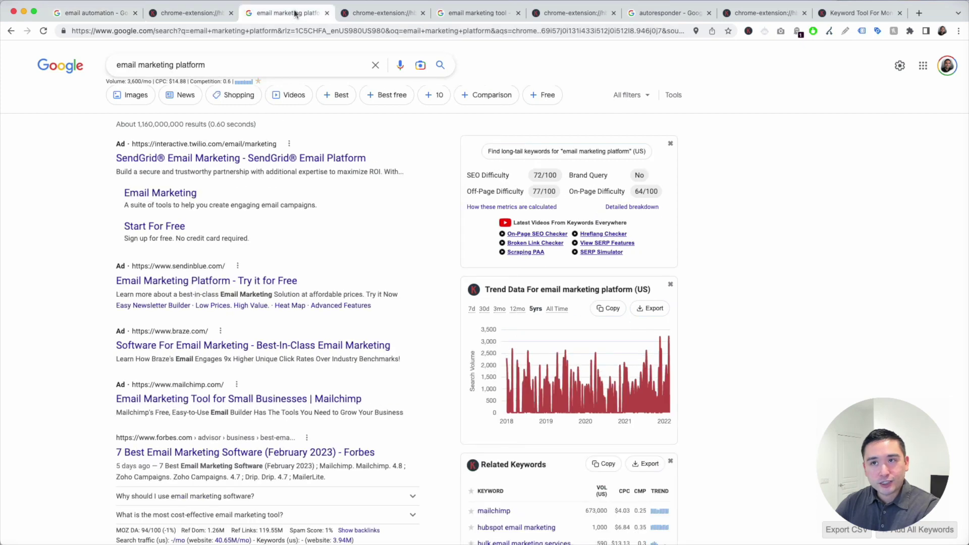
pyautogui.click(568, 151)
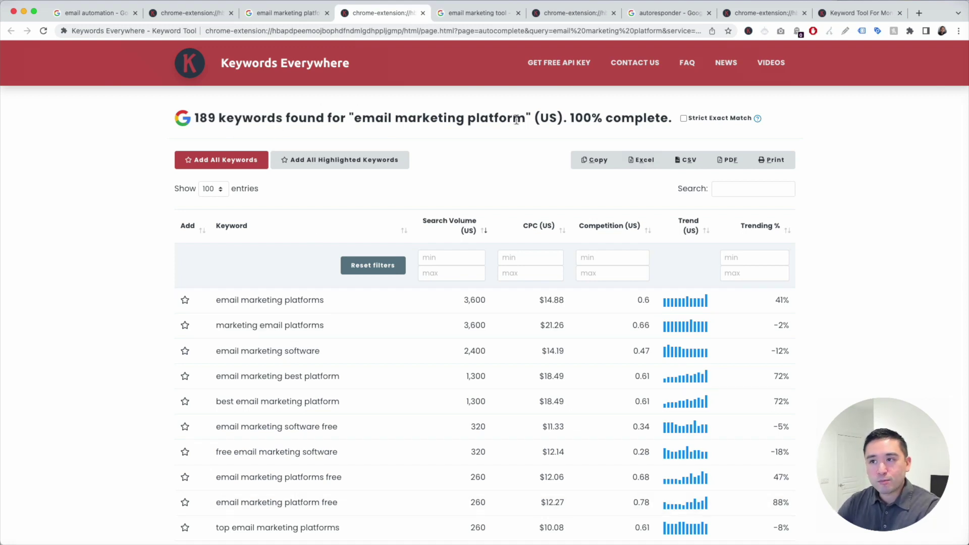
pyautogui.scroll(-2, 522, 129)
# - Copy the 189 long-tail keywords and paste them into a new blank Excel sheet
pyautogui.scroll(2, 523, 131)
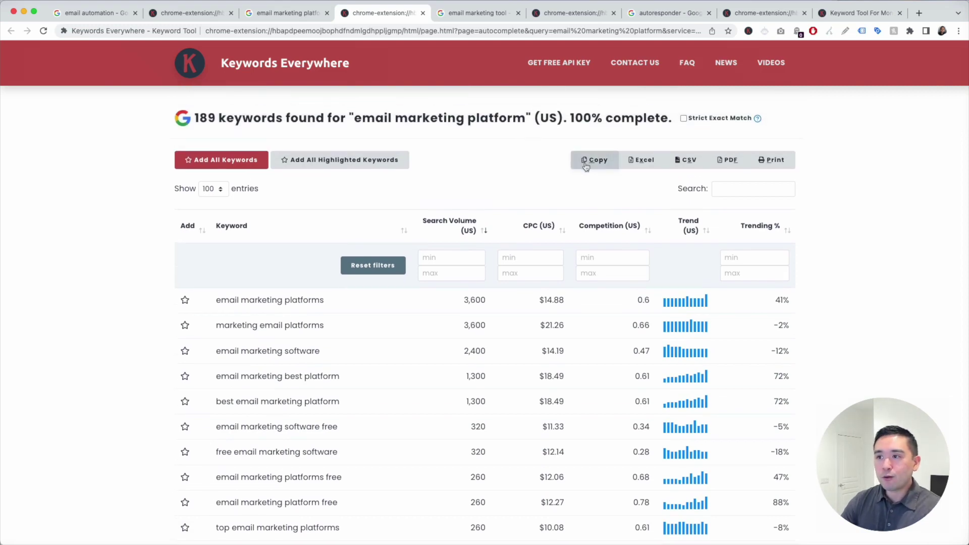
pyautogui.click(588, 160)
pyautogui.press('super+Tab')
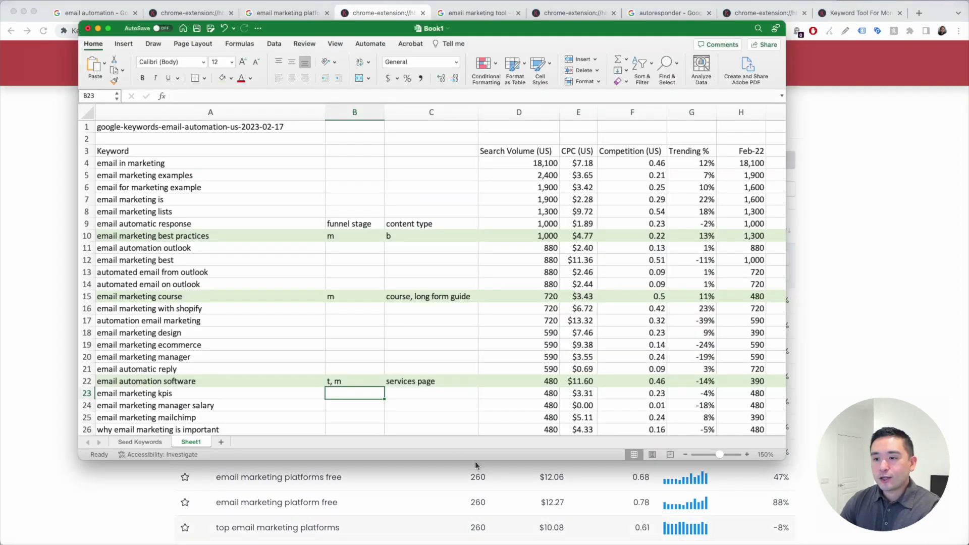
pyautogui.click(220, 442)
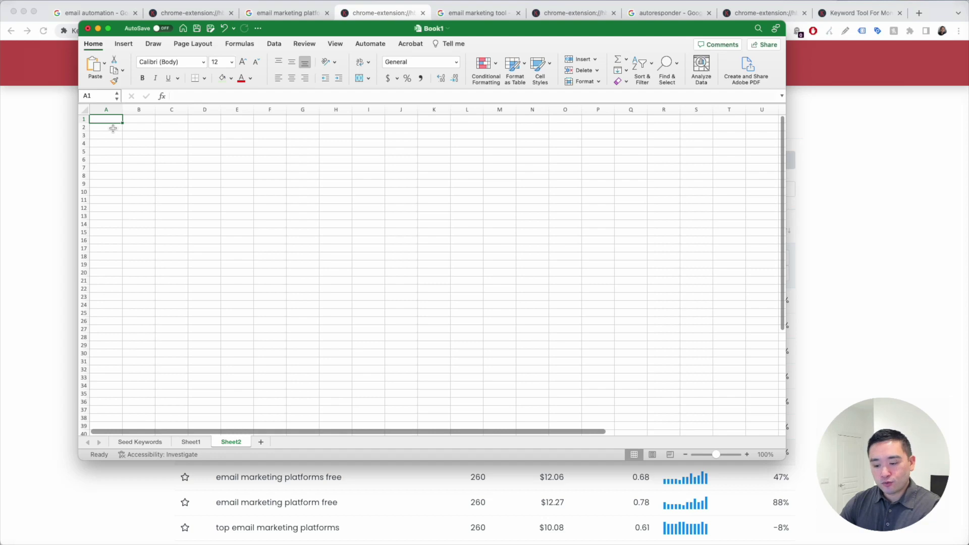
pyautogui.press('cmd+v')
# - Review the pasted A4:C17 keywords and Seed Keywords sheet, then bring back the 'email marketing platform' results
pyautogui.moveTo(212, 146); pyautogui.dragTo(291, 385)
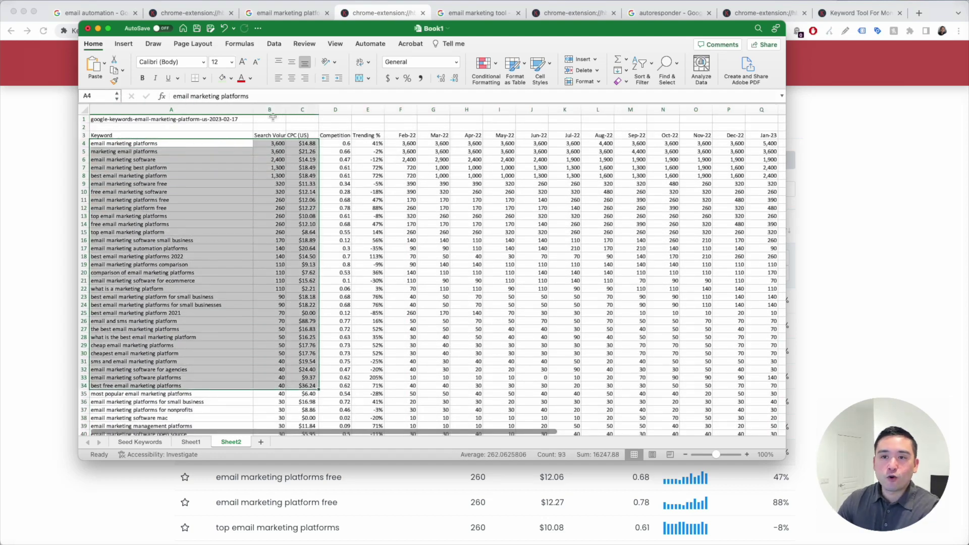
pyautogui.click(182, 167)
pyautogui.click(140, 442)
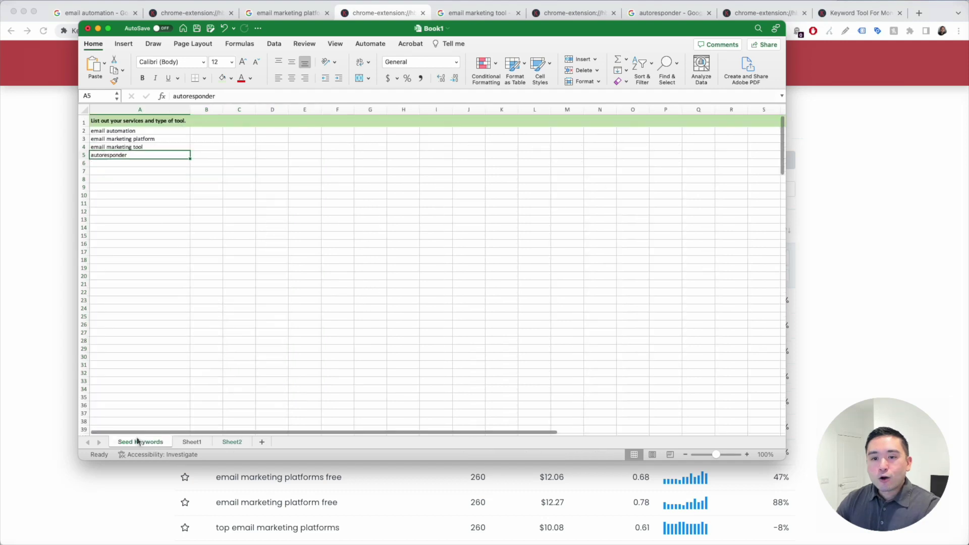
pyautogui.click(56, 158)
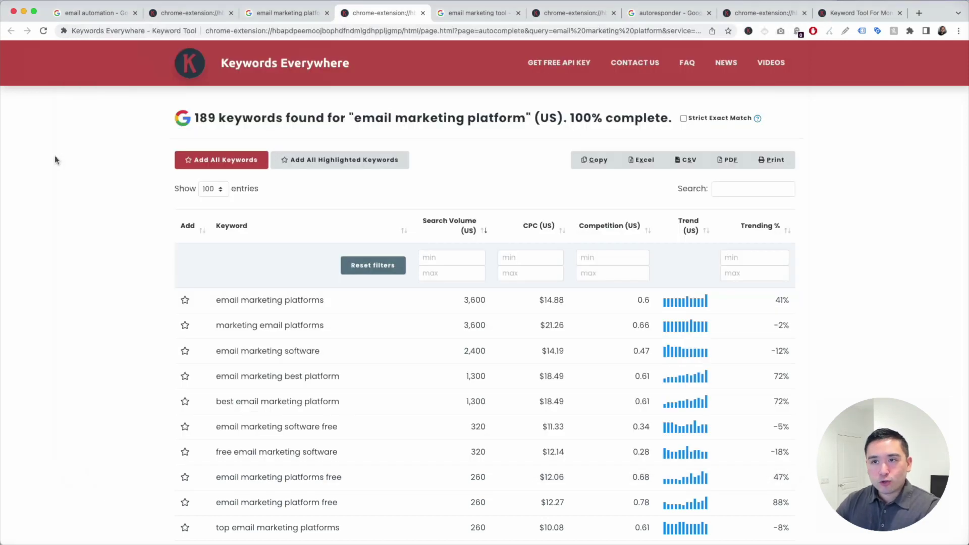
pyautogui.click(290, 14)
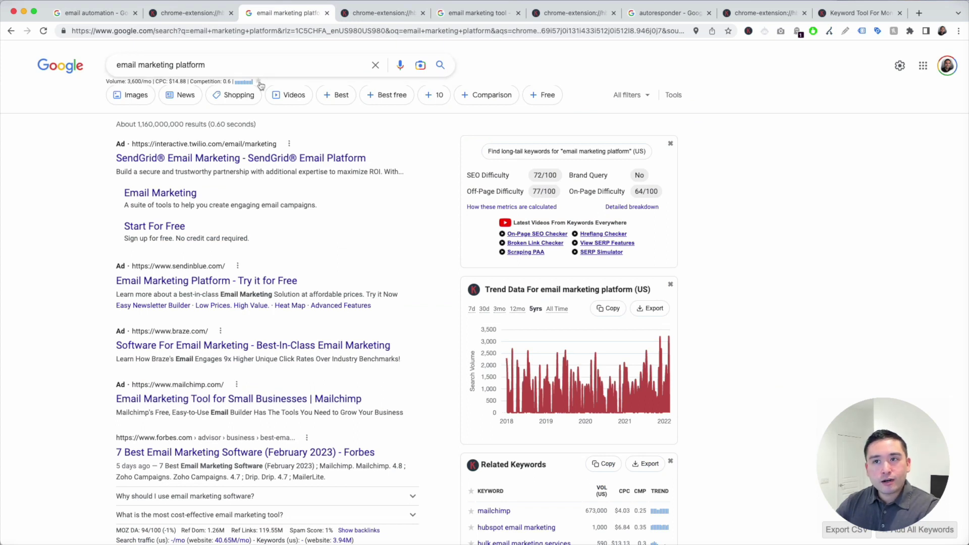
# - Step through email automation, email marketing tool and autoresponder results (1,000/mo, $3.86 CPC, 0.4 competition)
pyautogui.click(107, 14)
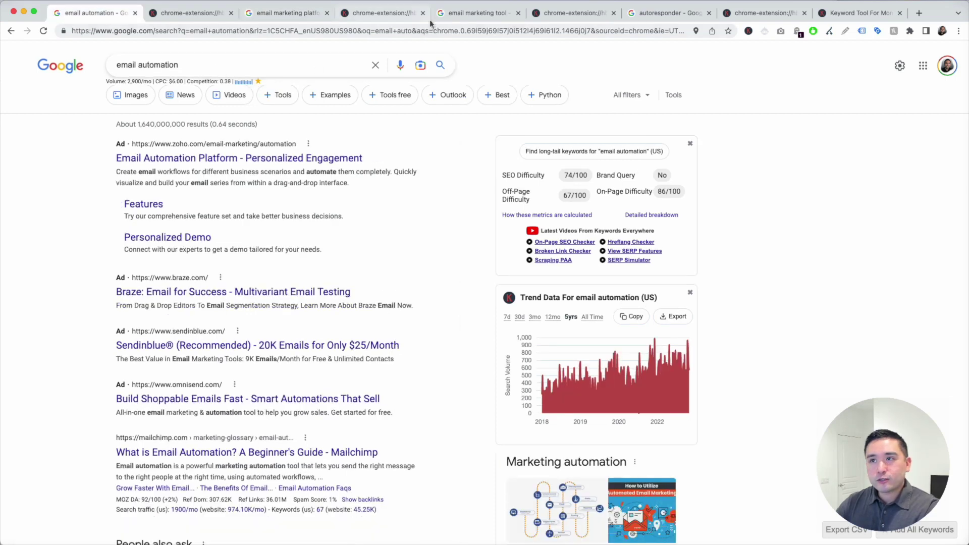
pyautogui.click(451, 14)
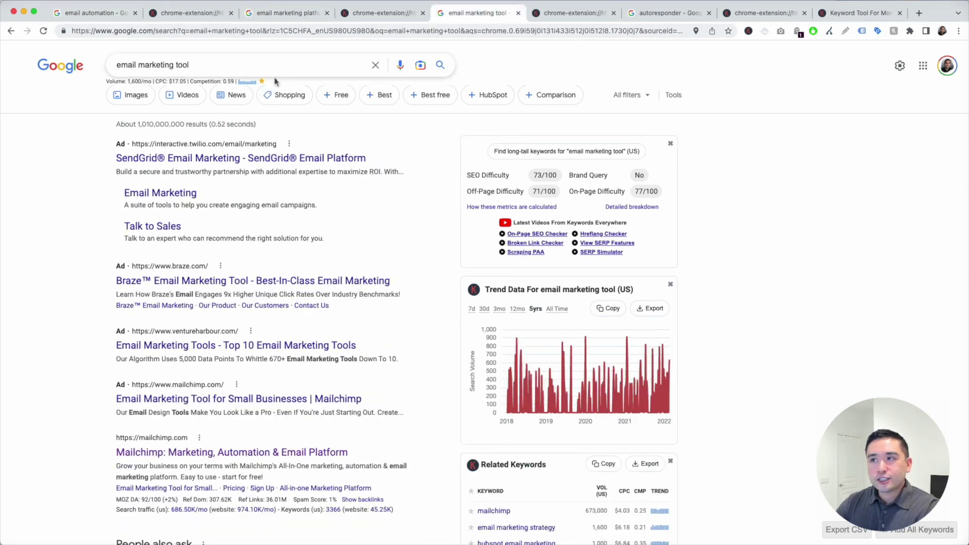
pyautogui.click(653, 13)
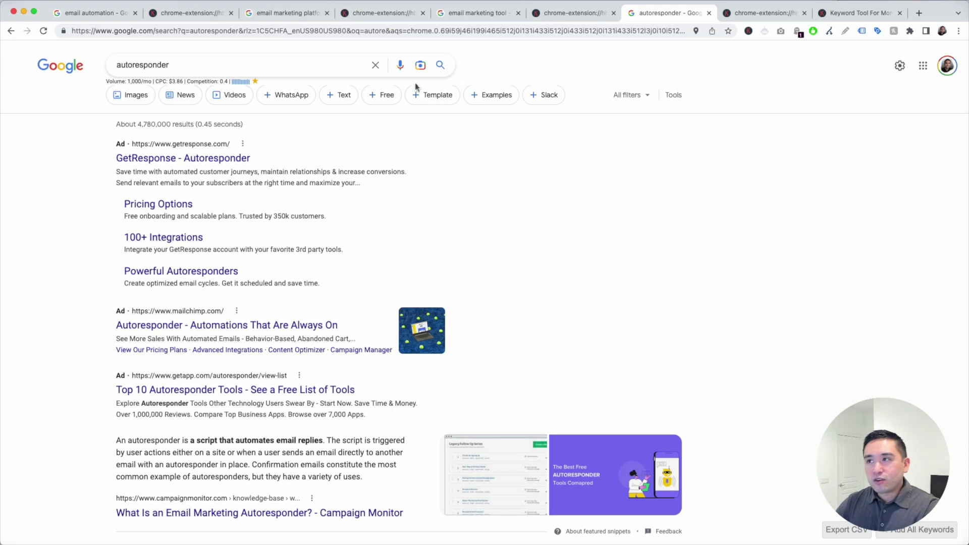
pyautogui.click(749, 31)
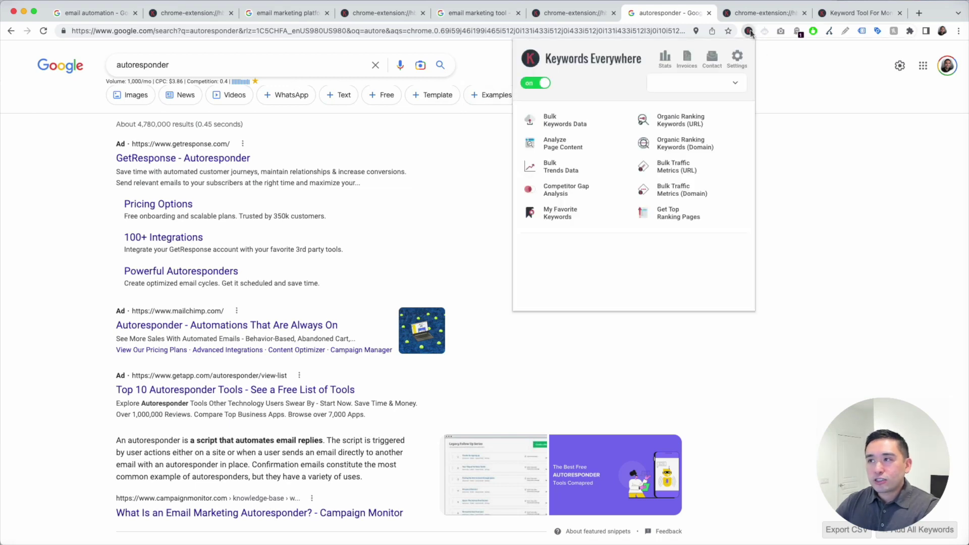
# - Copy the four favourite keywords, e.g. email marketing platform at 3,600 and $14.88 CPC, then return to Excel
pyautogui.click(574, 219)
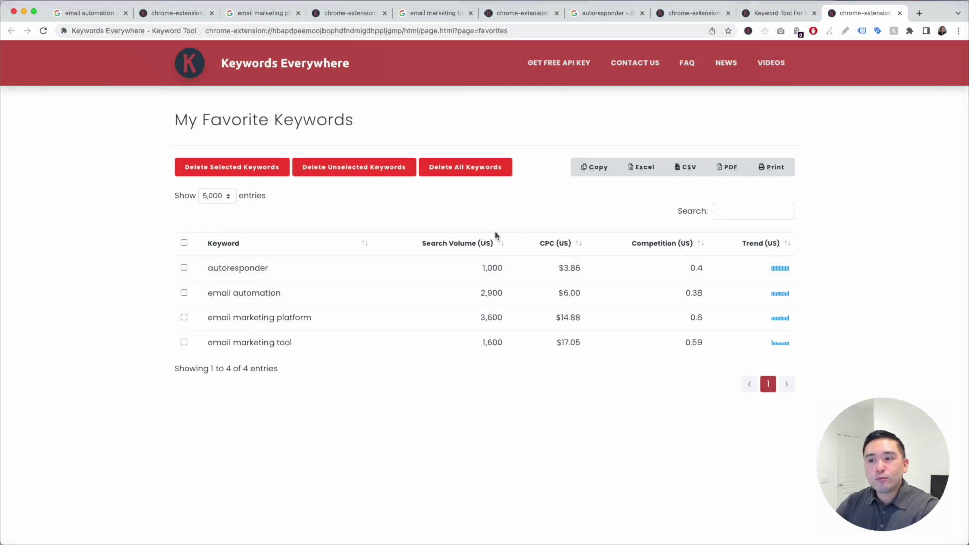
pyautogui.moveTo(503, 319); pyautogui.dragTo(206, 318)
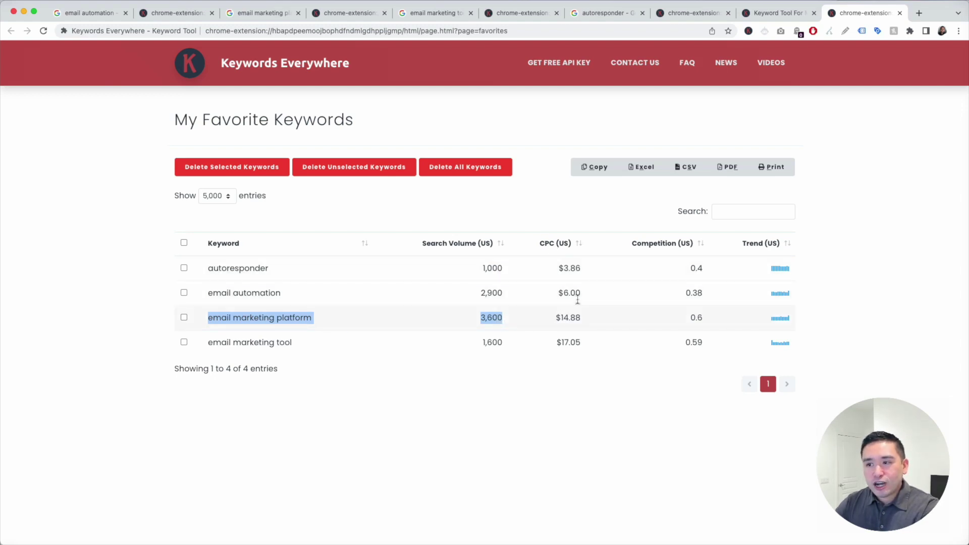
pyautogui.moveTo(555, 325); pyautogui.dragTo(585, 317)
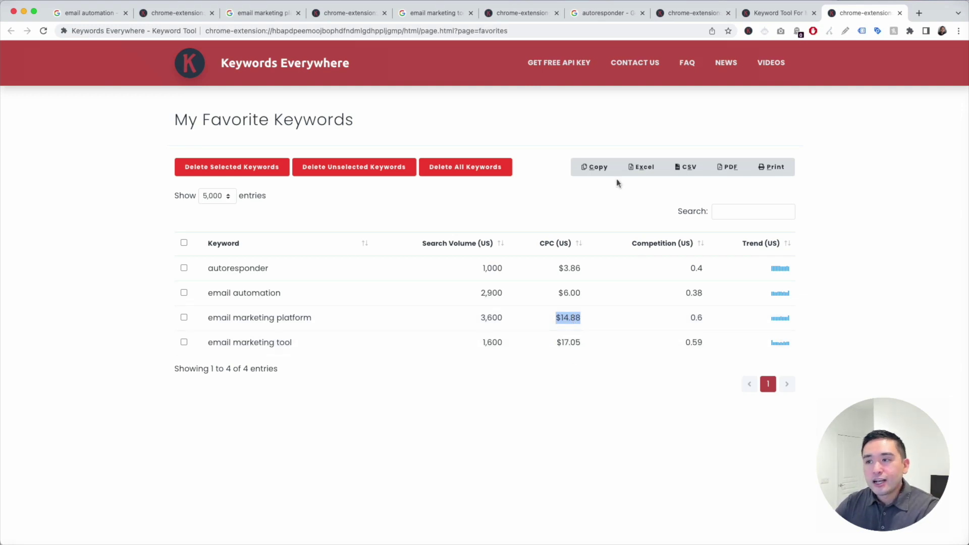
pyautogui.click(599, 171)
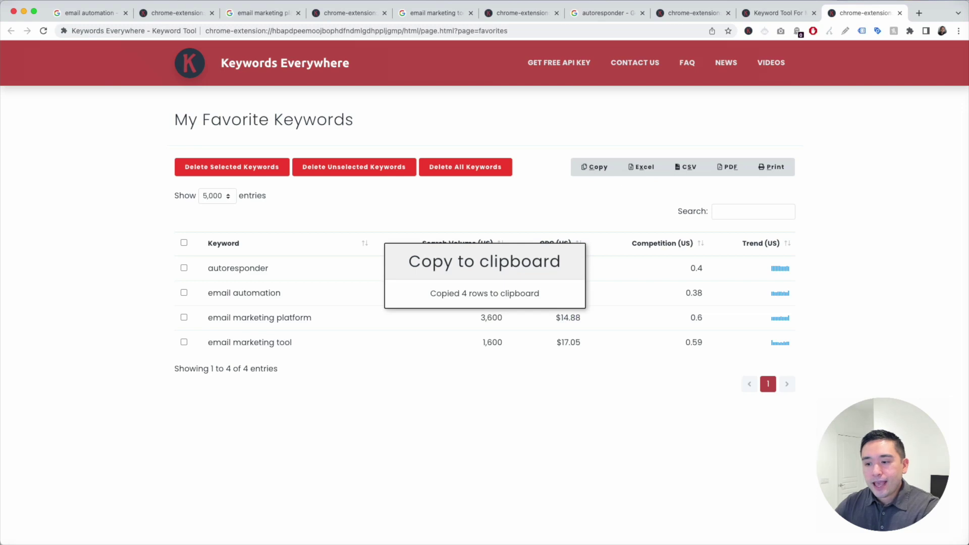
pyautogui.press('super+Tab')
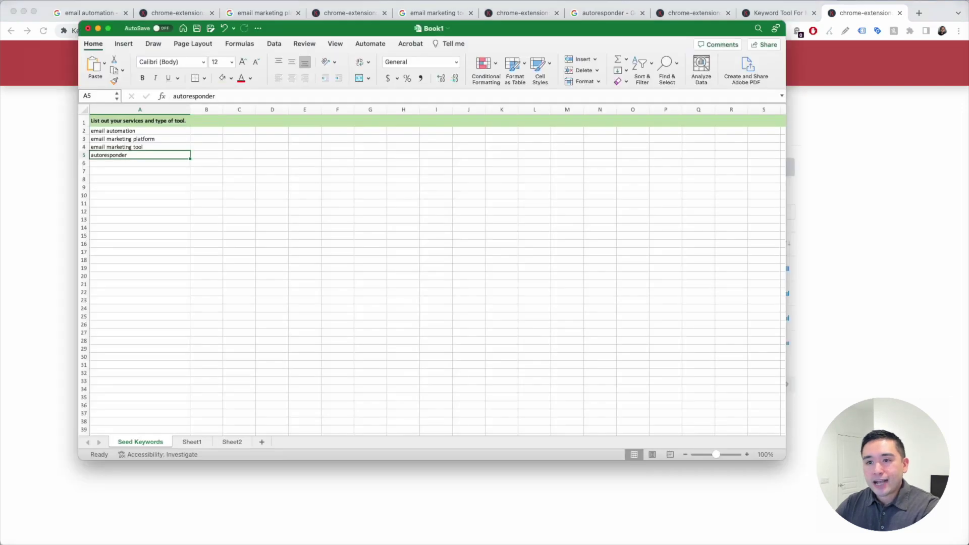
# - Paste the four favourite keywords at A2 and check the email marketing platform and tool rows
pyautogui.click(111, 129)
pyautogui.press('cmd+v')
pyautogui.click(182, 155)
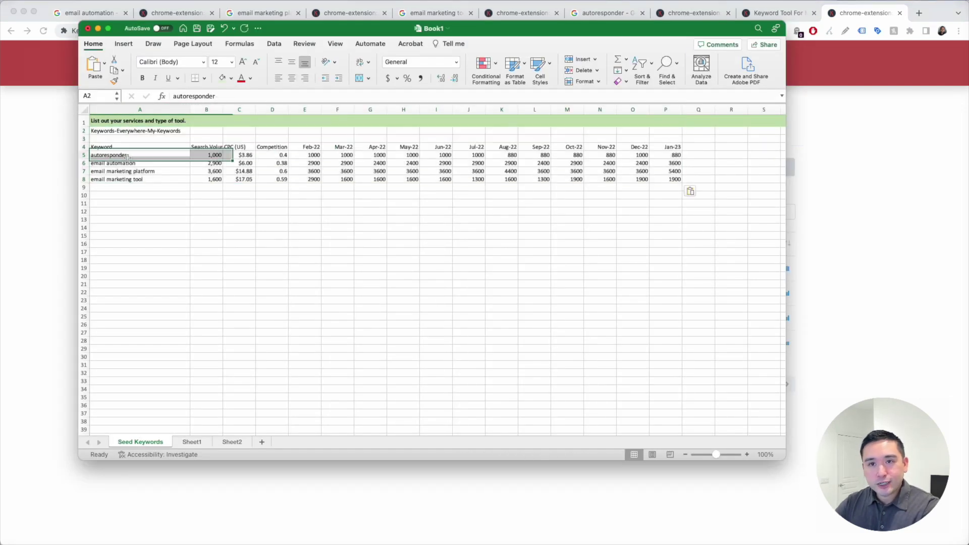
pyautogui.moveTo(208, 156); pyautogui.dragTo(685, 185)
pyautogui.click(149, 195)
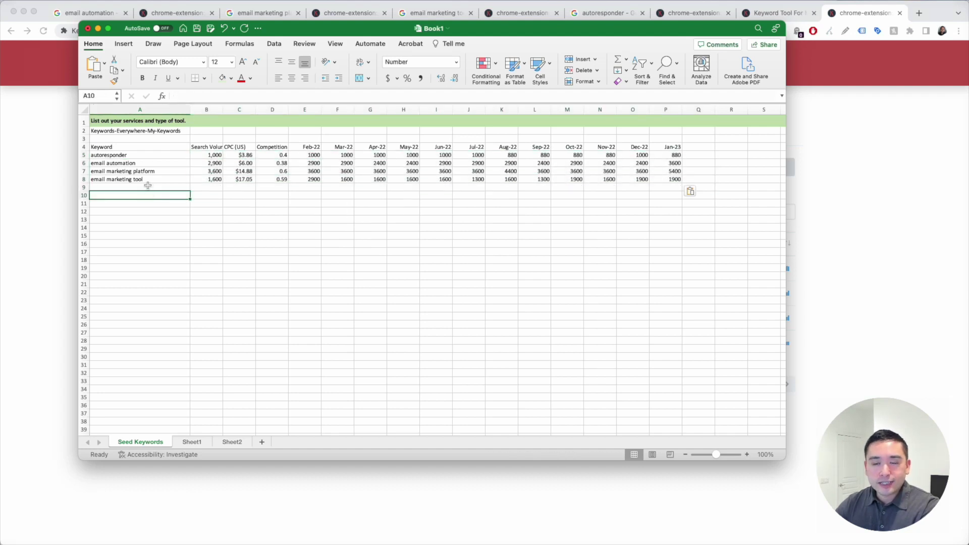
pyautogui.click(212, 172)
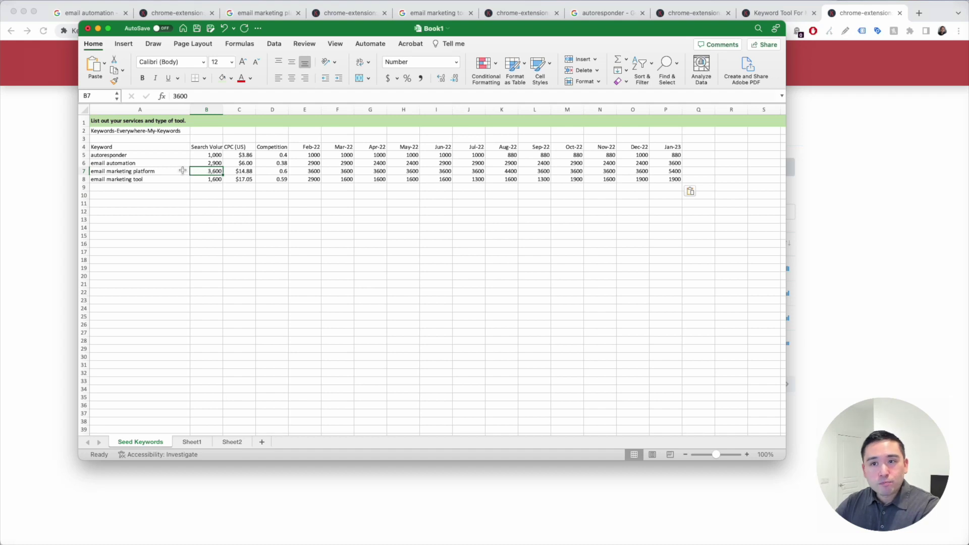
pyautogui.click(98, 172)
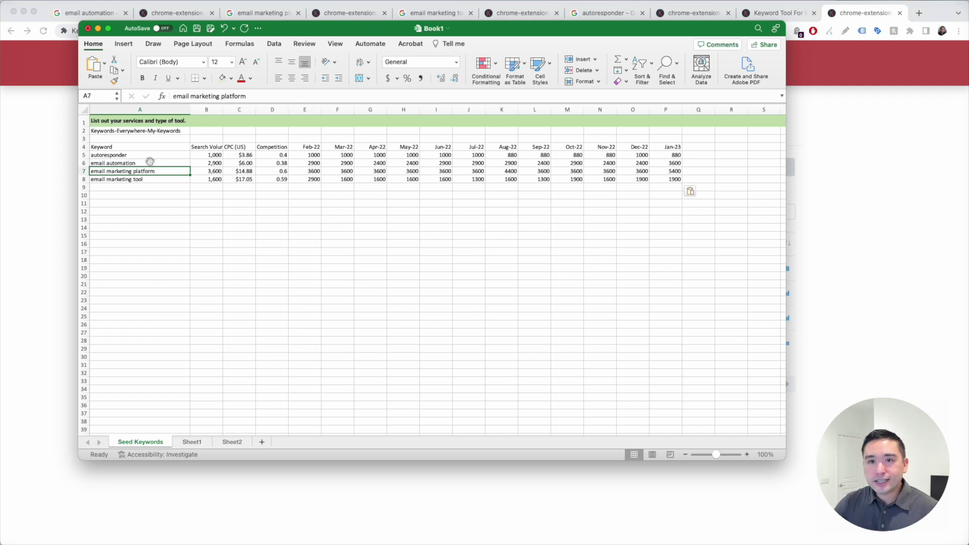
pyautogui.click(146, 179)
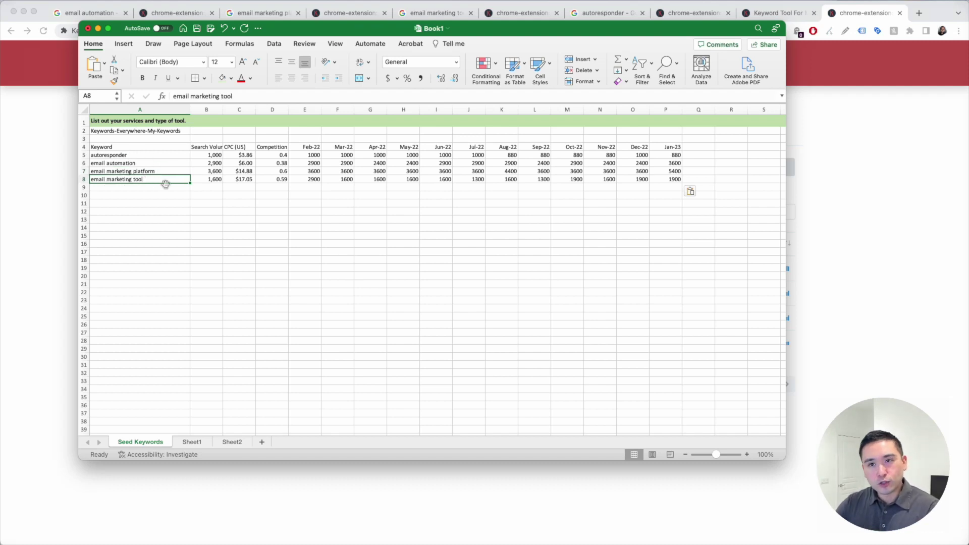
# - Mark the email marketing platform row and insert two empty columns at column B
pyautogui.click(84, 171)
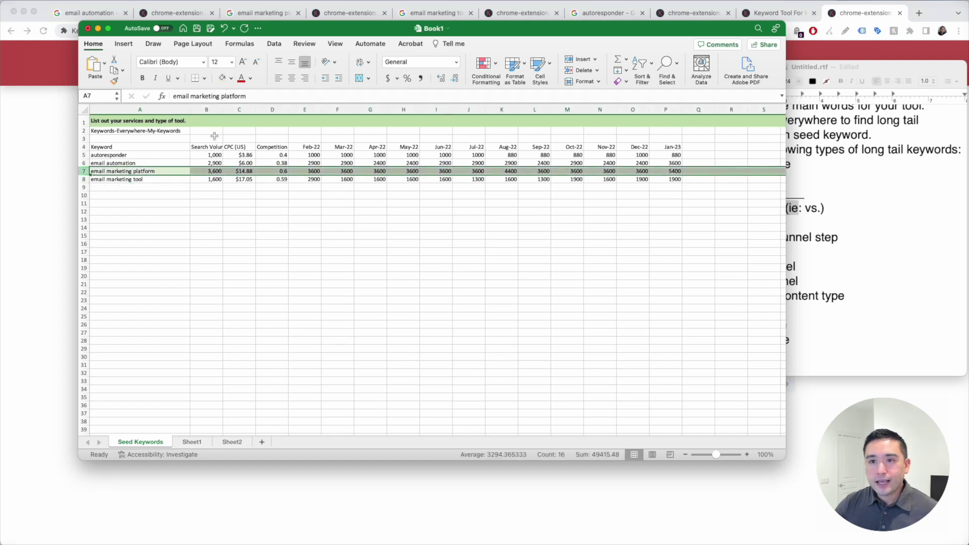
pyautogui.rightClick(207, 109)
pyautogui.click(227, 175)
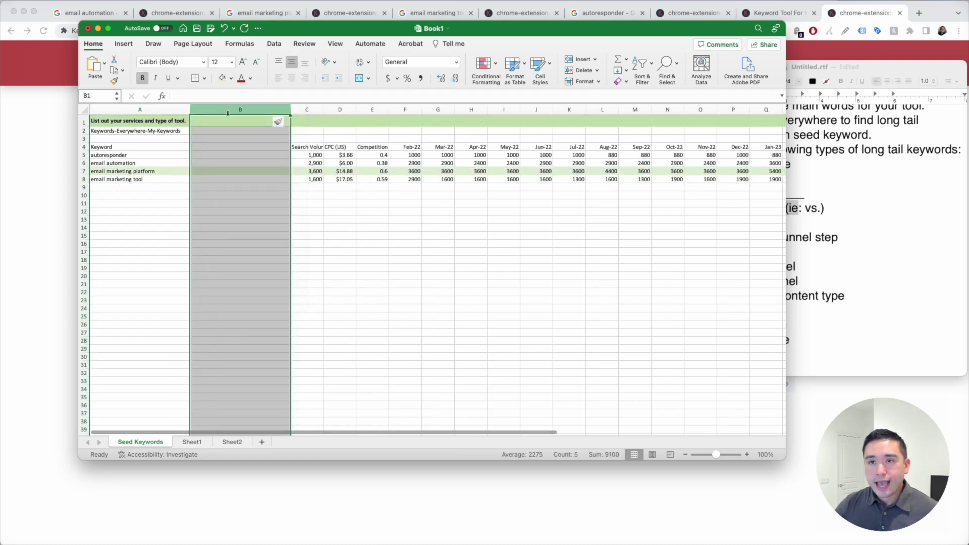
pyautogui.rightClick(227, 113)
pyautogui.click(273, 167)
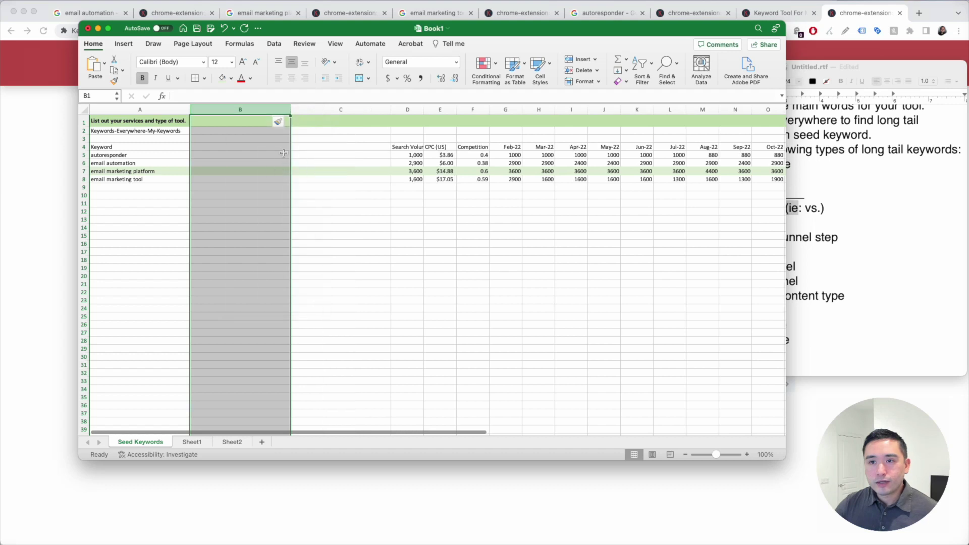
# - Add 'funnel stage' and 'content type' headers in B4:C4 and tag email marketing platform 't,' and 'home'
pyautogui.click(277, 146)
pyautogui.write('fun')
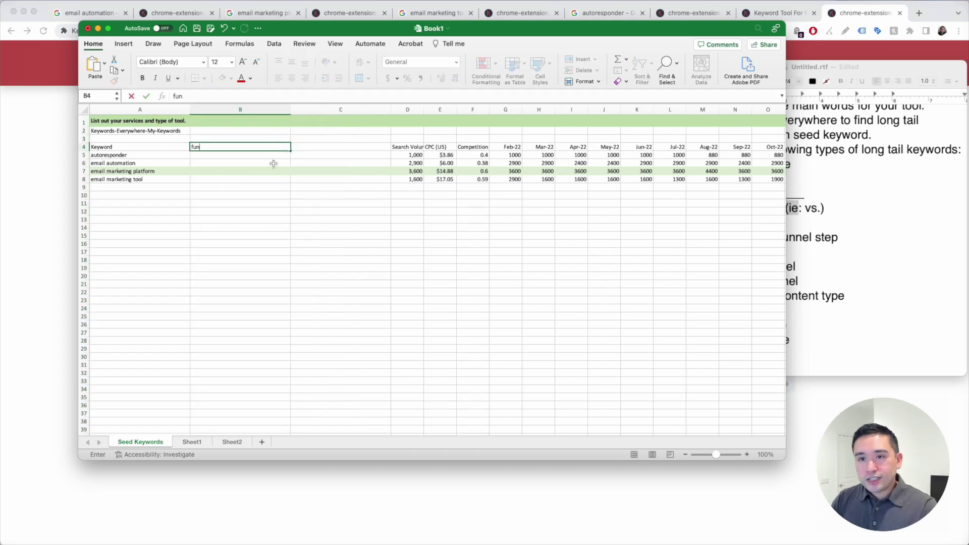
pyautogui.write('nel stage')
pyautogui.press('Tab')
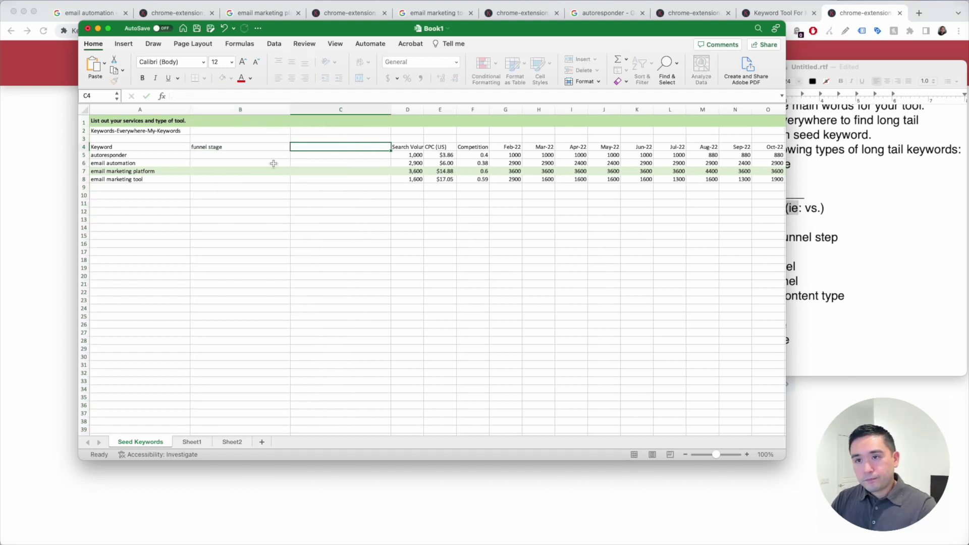
pyautogui.write('content type')
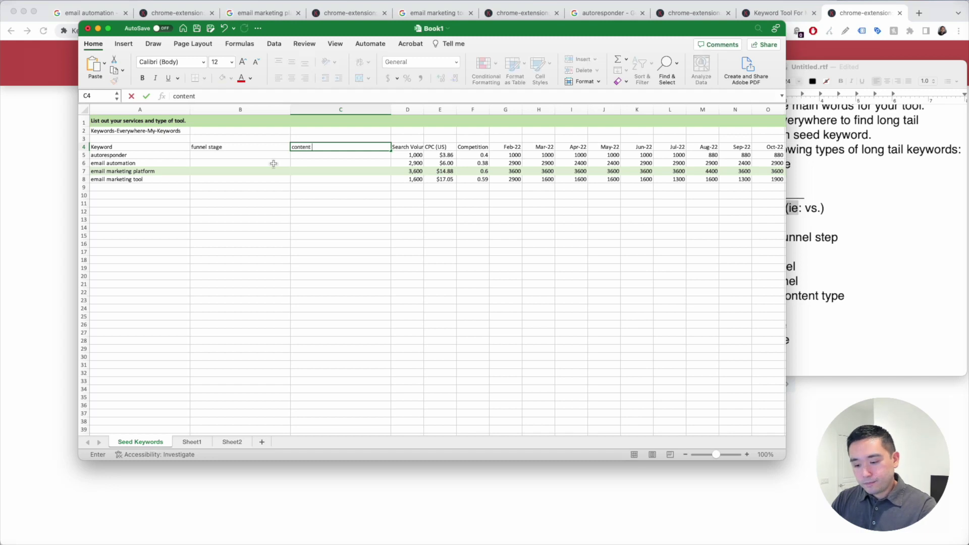
pyautogui.press('Return')
pyautogui.click(286, 171)
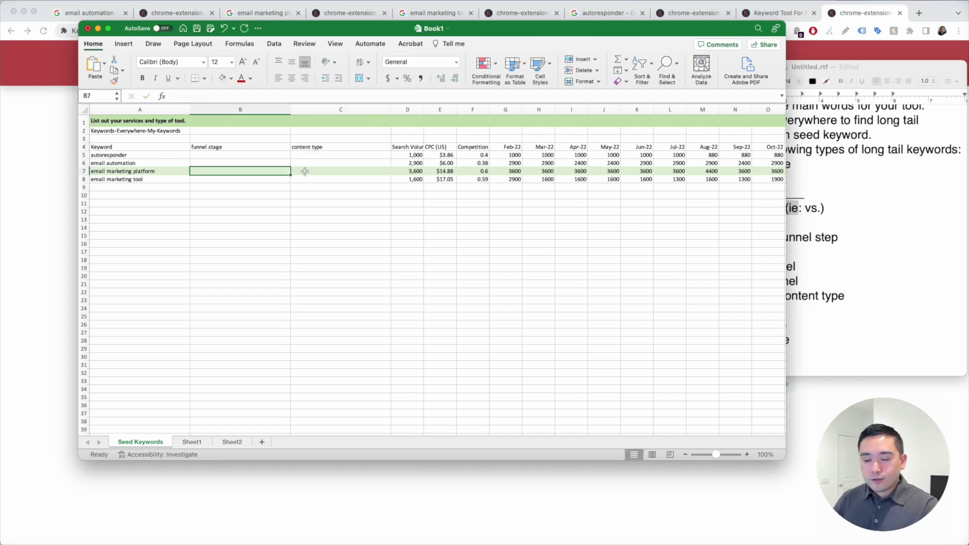
pyautogui.write('t, m')
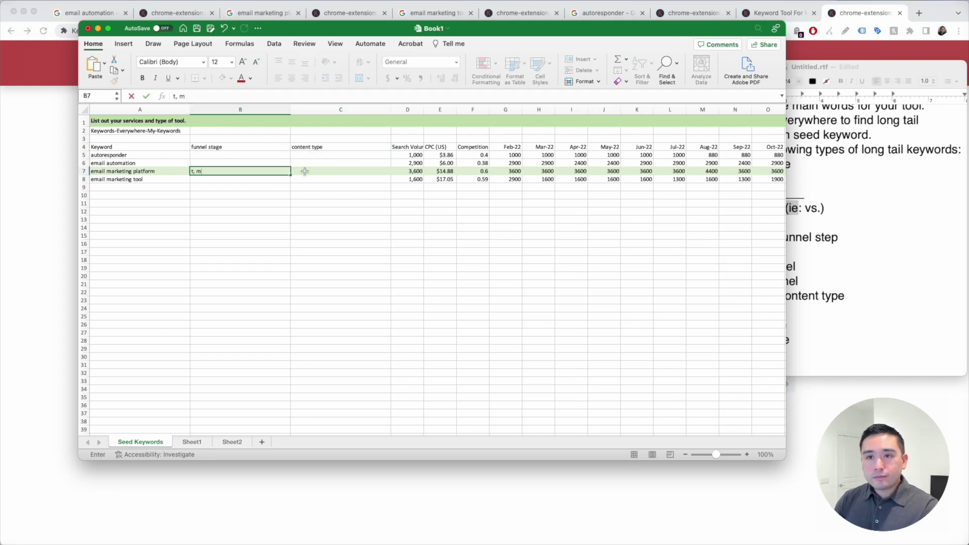
pyautogui.click(305, 171)
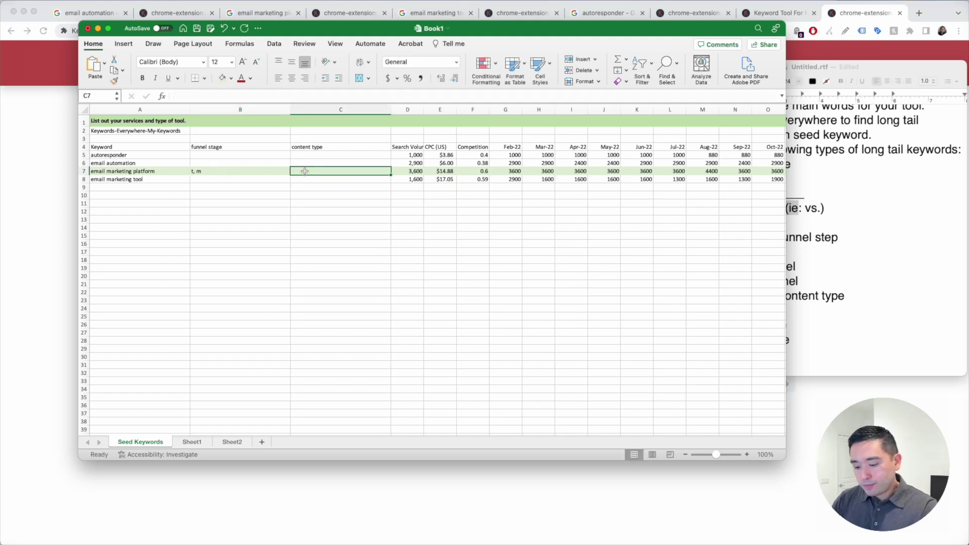
pyautogui.write('home')
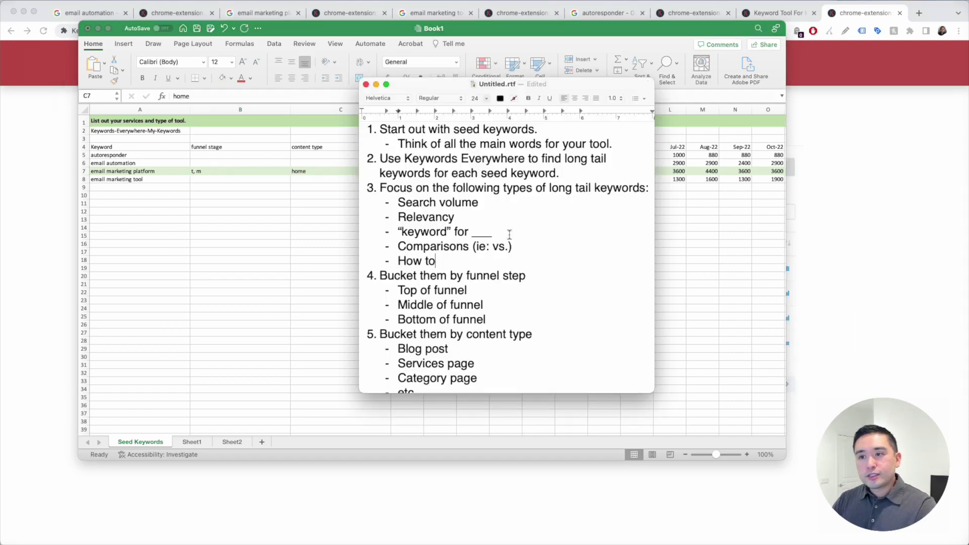